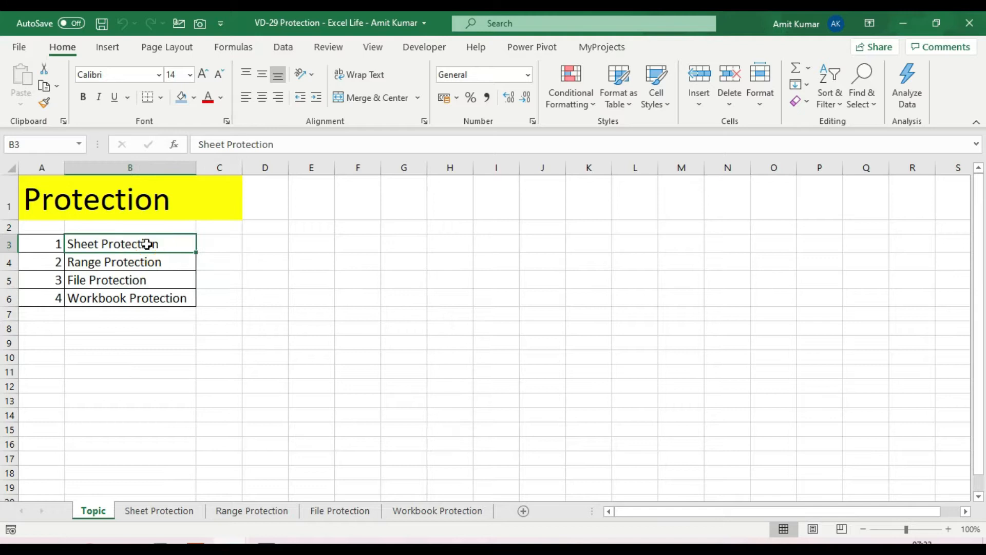
Select the empty range D3:D6 on the Sheet Protection sheet.
left_click_drag(259, 244, 269, 299)
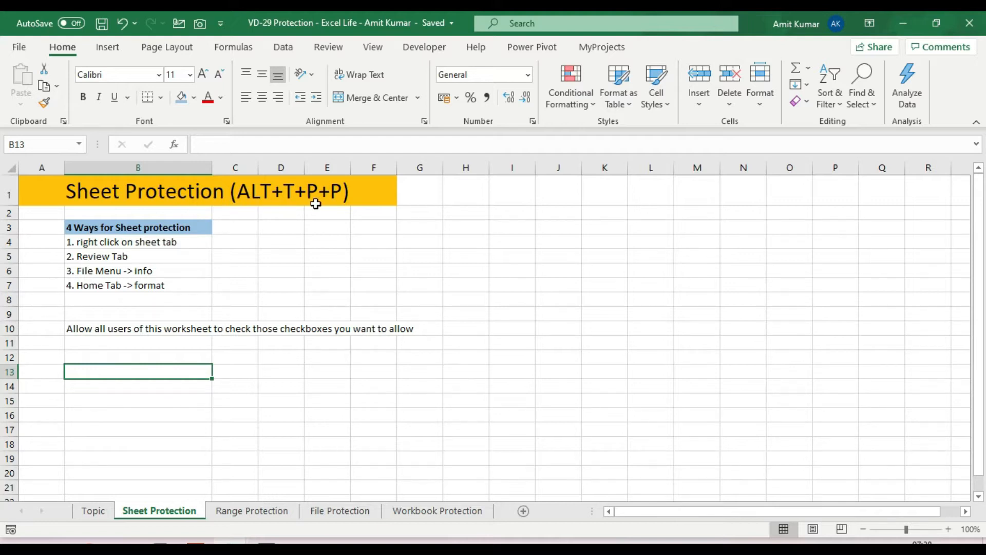
Password-protect the Sheet Protection sheet, allowing only selection of locked and unlocked cells.
type("tpp")
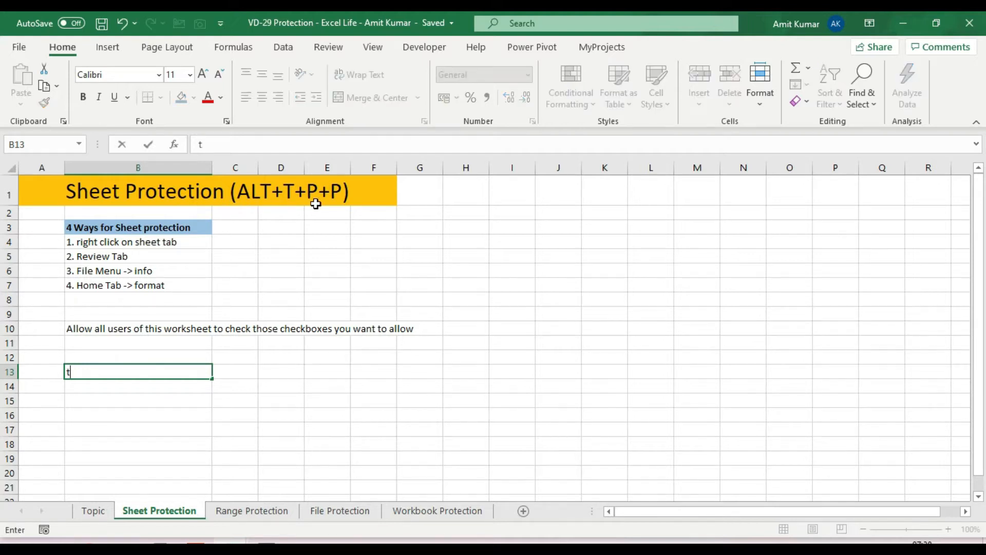
key("Escape")
key("alt+t")
key("p")
key("p")
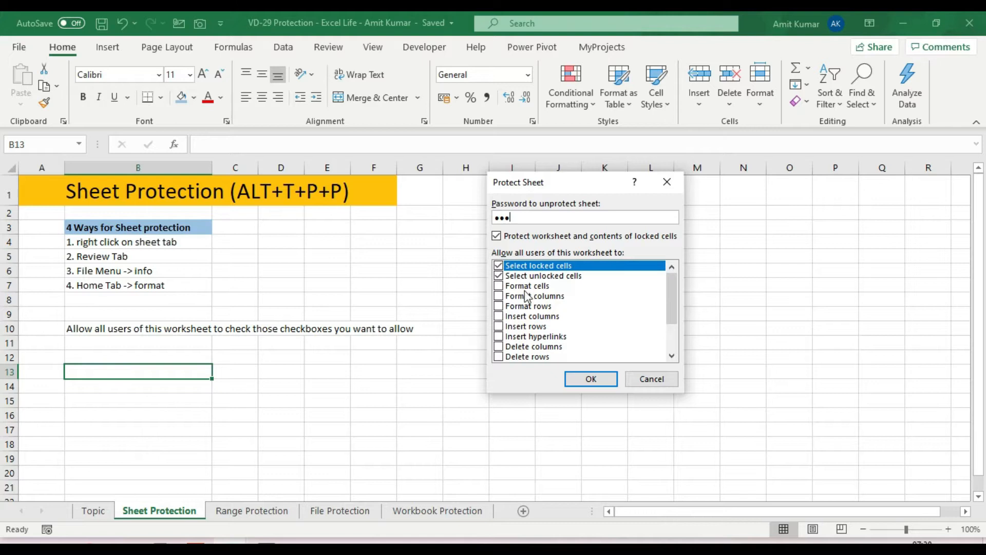
left_click_drag(675, 294, 675, 321)
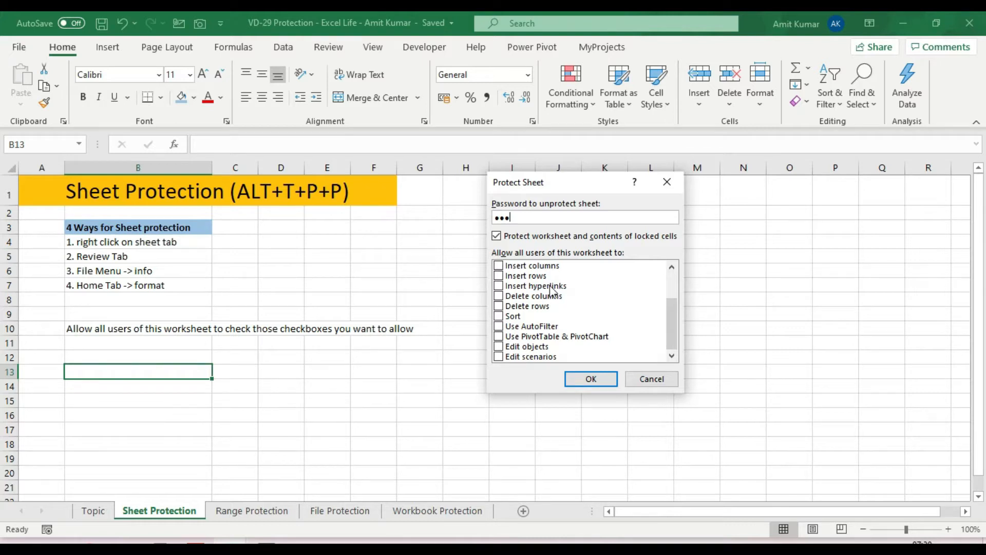
scroll(559, 326, "up", 2)
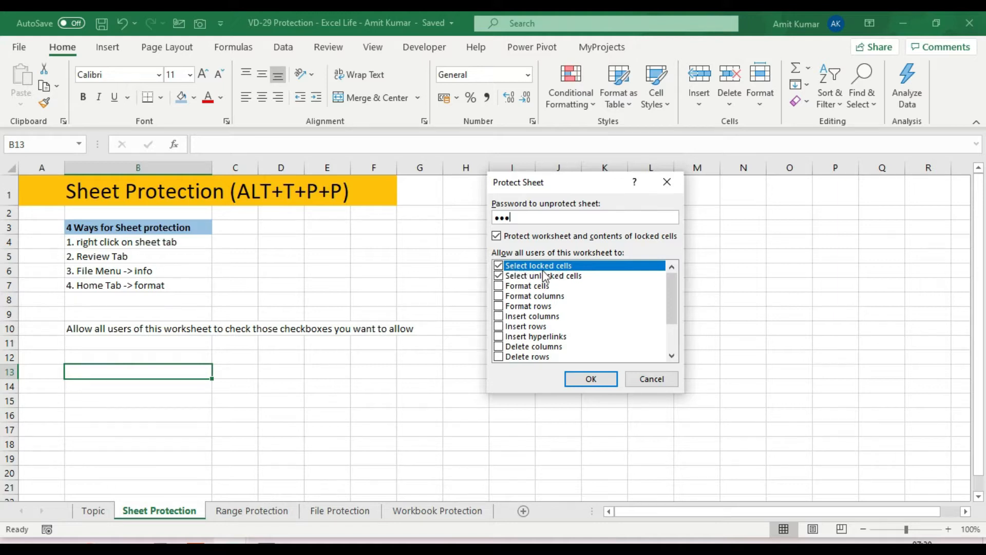
left_click(592, 379)
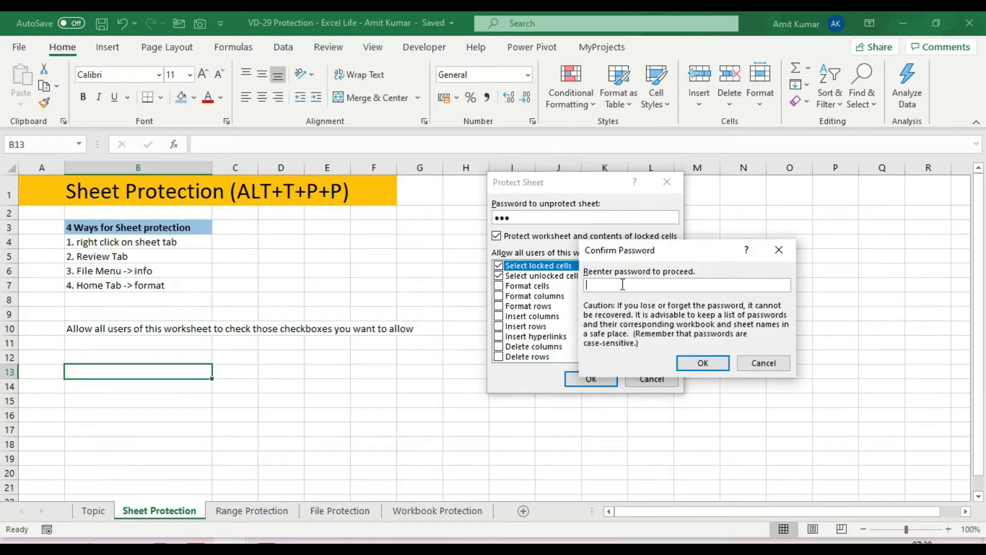
type("123")
left_click(711, 362)
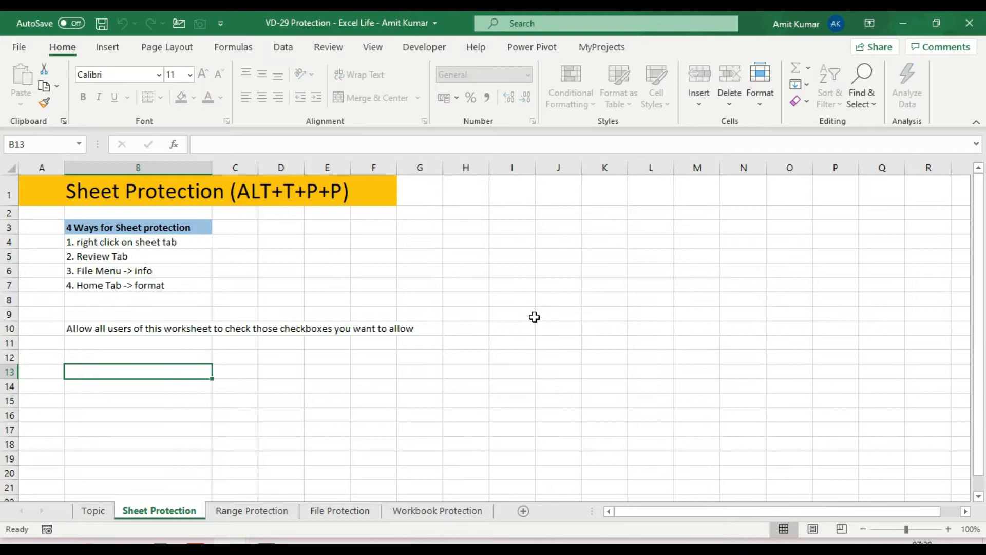
Try editing B4, M8 and B10 and dismiss each protected-sheet warning.
left_click(349, 250)
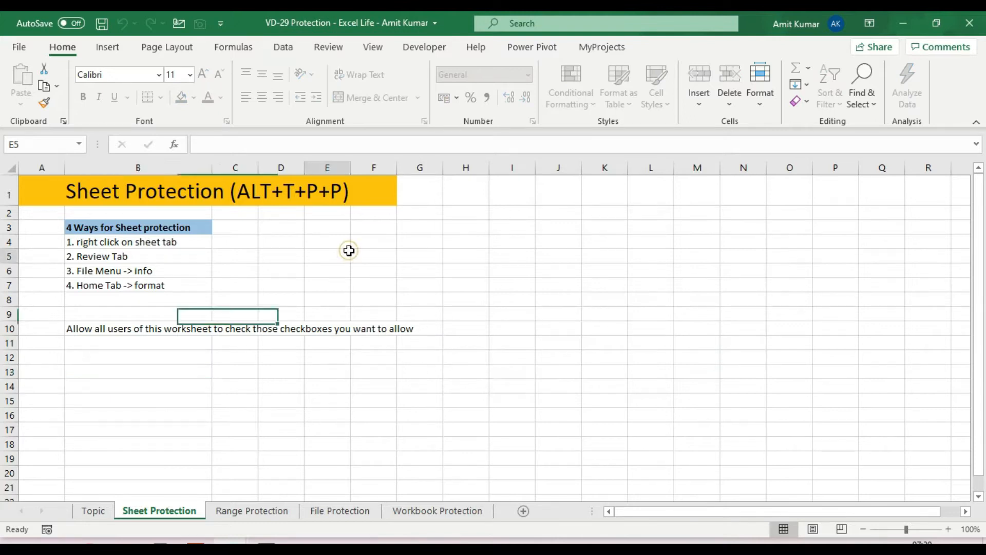
left_click(248, 252)
double_click(158, 242)
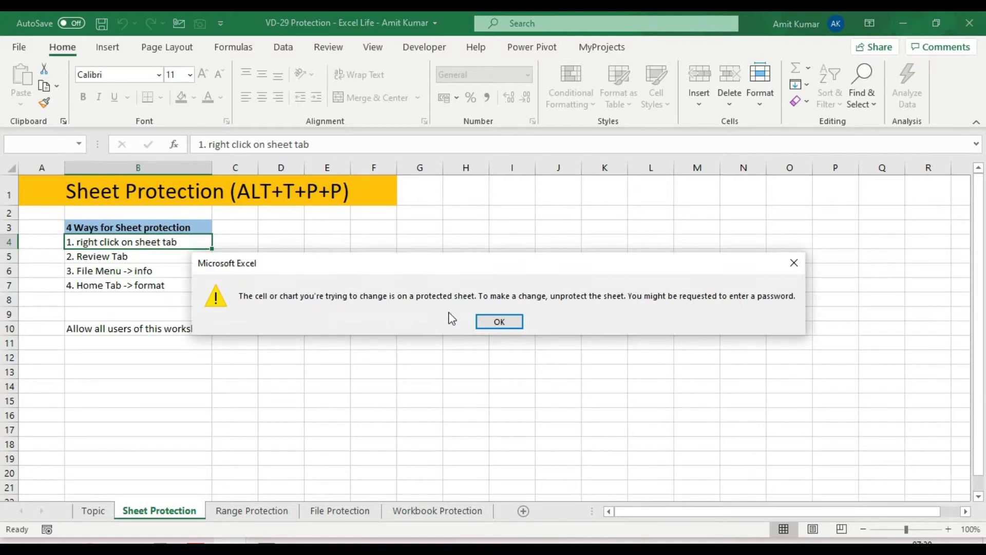
left_click(501, 322)
double_click(685, 301)
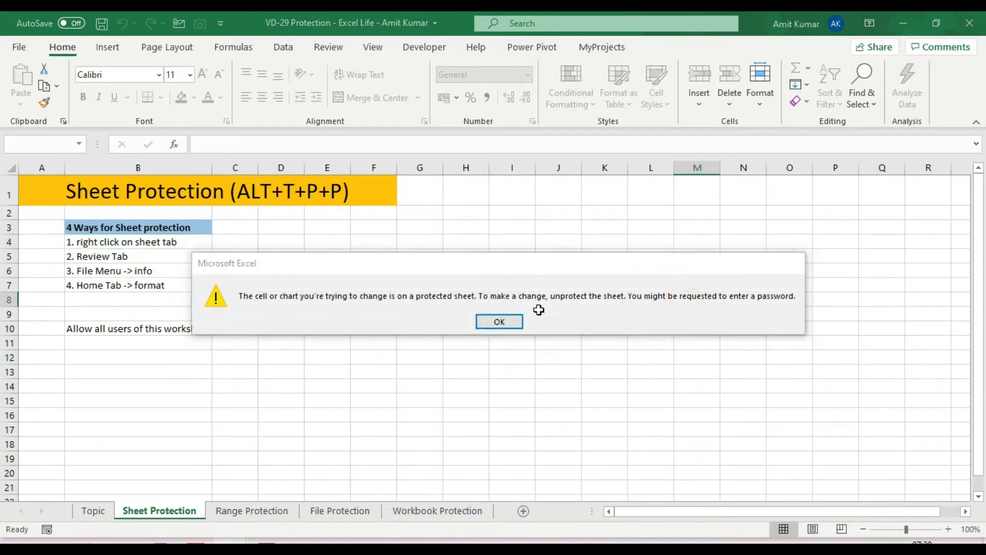
left_click(500, 322)
double_click(183, 326)
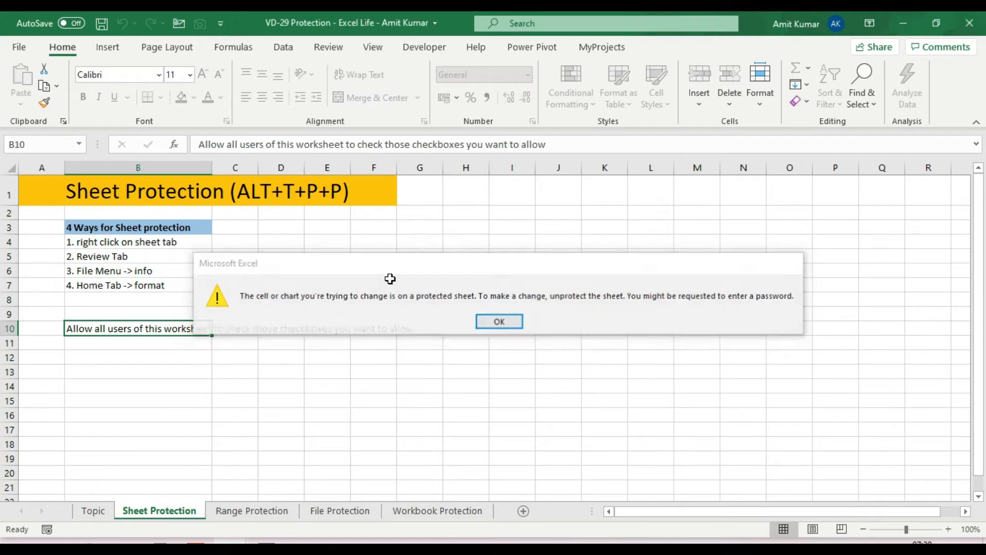
key("Return")
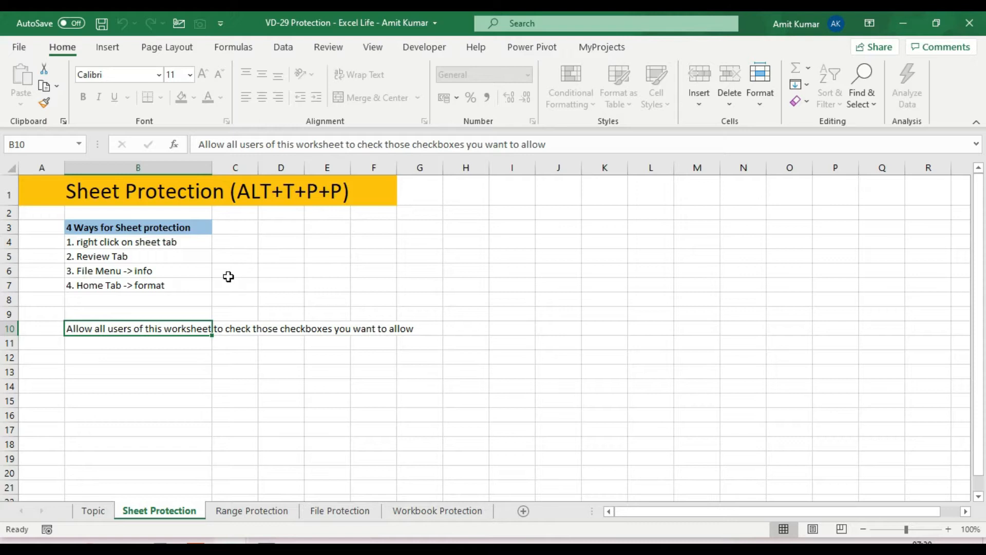
Unprotect the sheet with its password via Alt+T+P+P and confirm E6 is editable.
key("alt")
key("t")
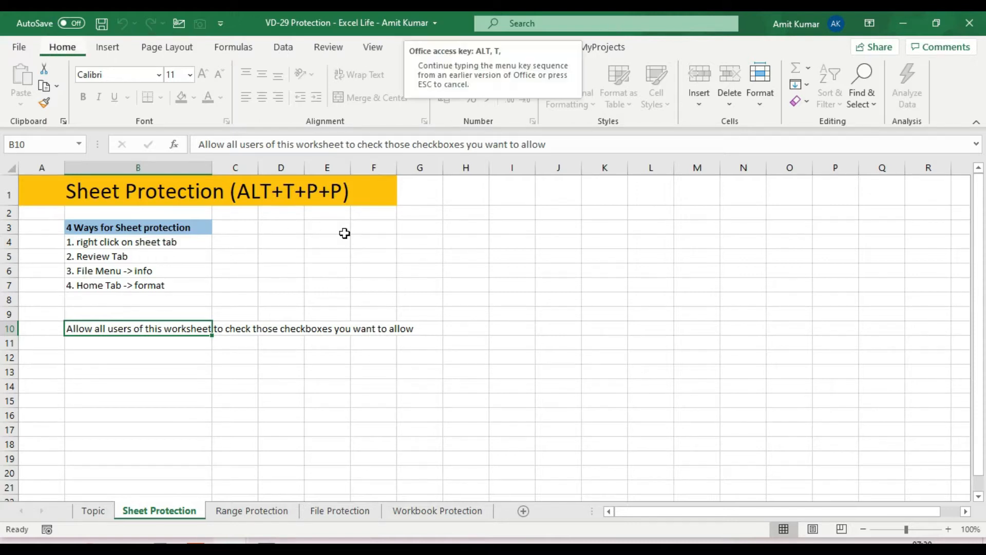
key("p")
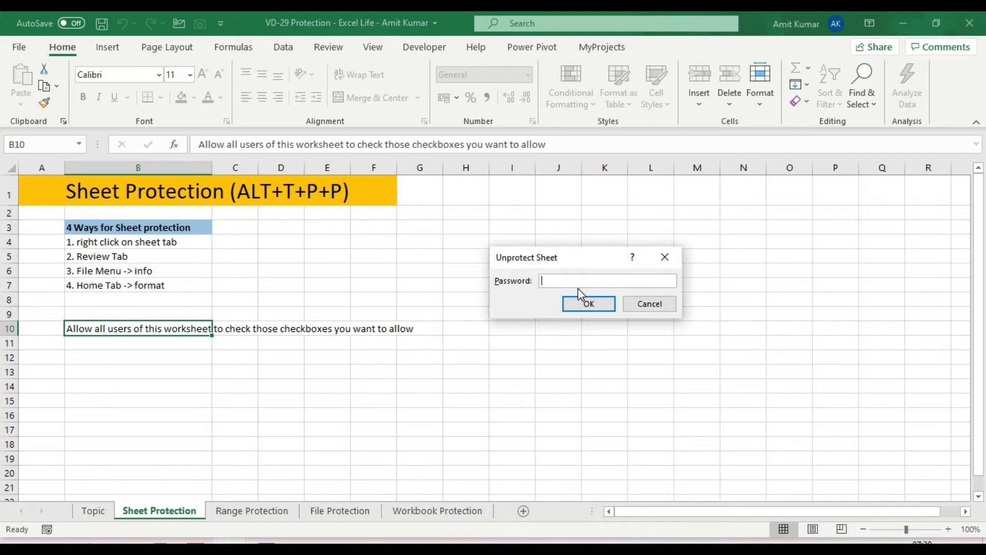
type("123")
left_click(590, 304)
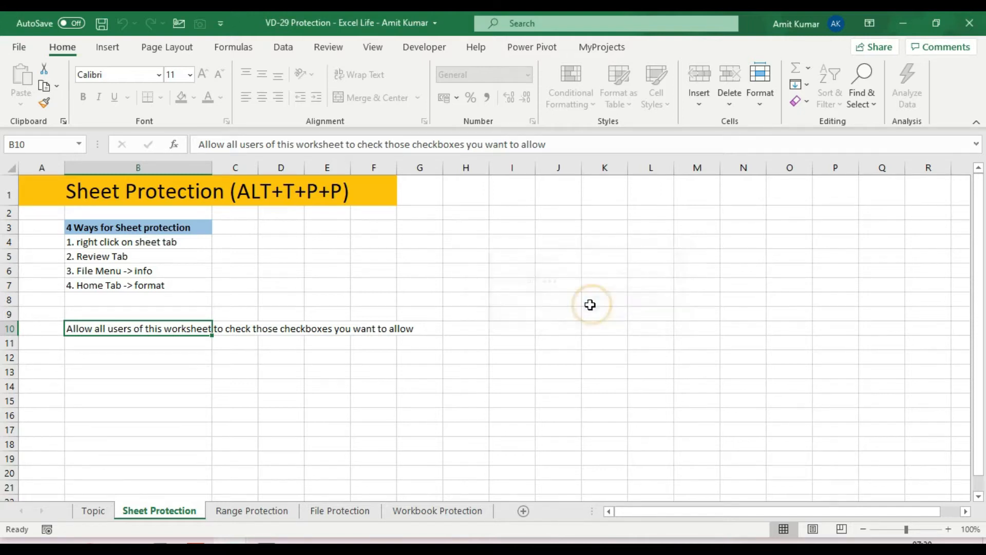
double_click(344, 266)
Bring up Protect Sheet from the sheet tab's menu and cancel without protecting.
key("Escape")
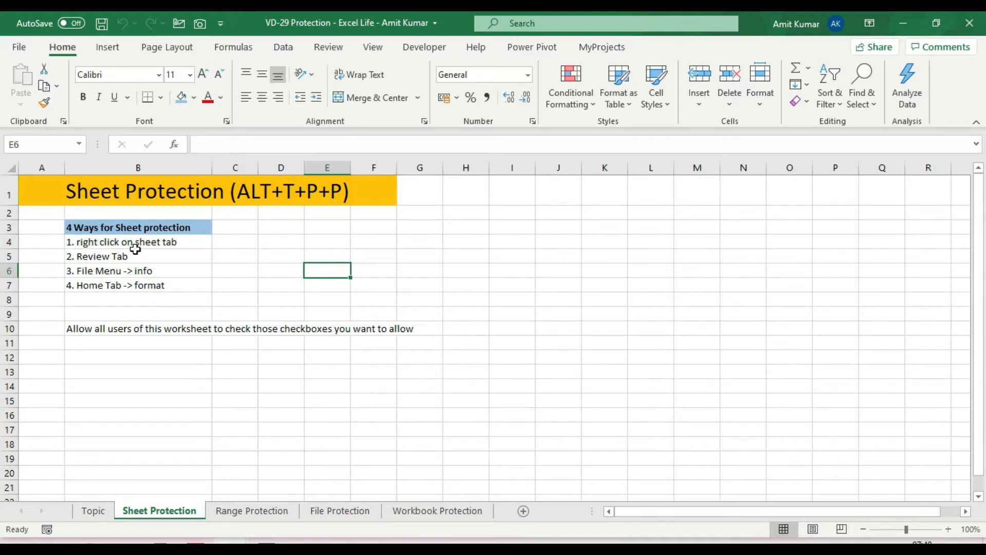
right_click(164, 517)
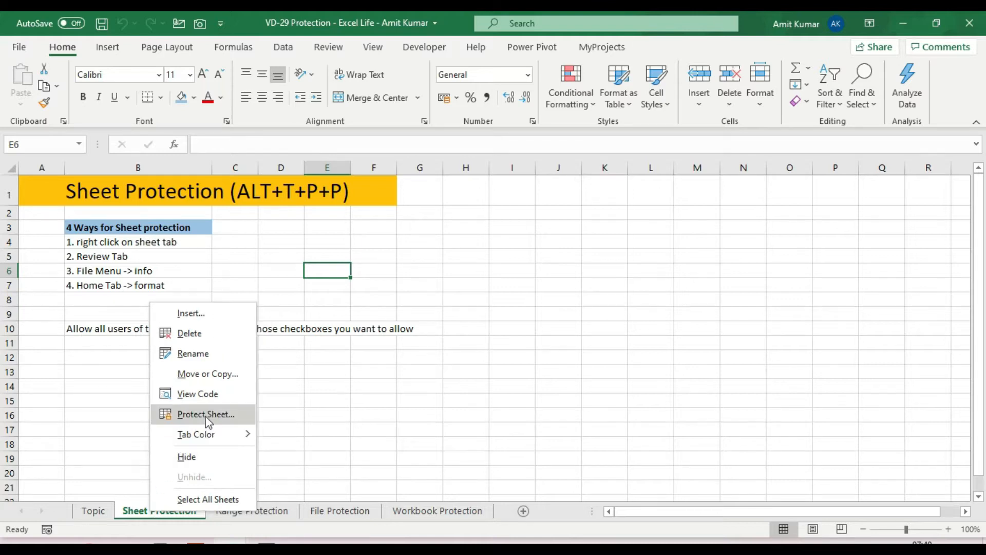
left_click(206, 417)
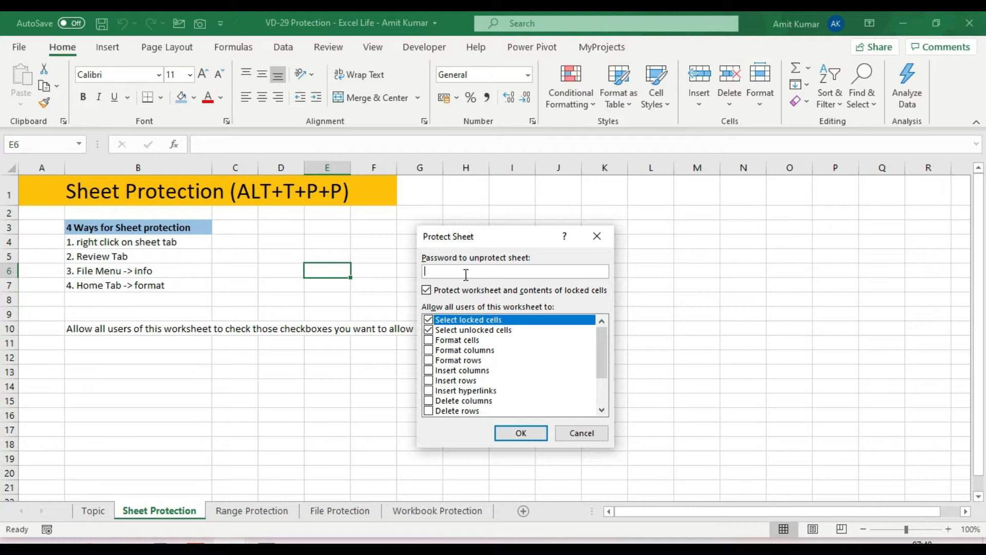
left_click(582, 434)
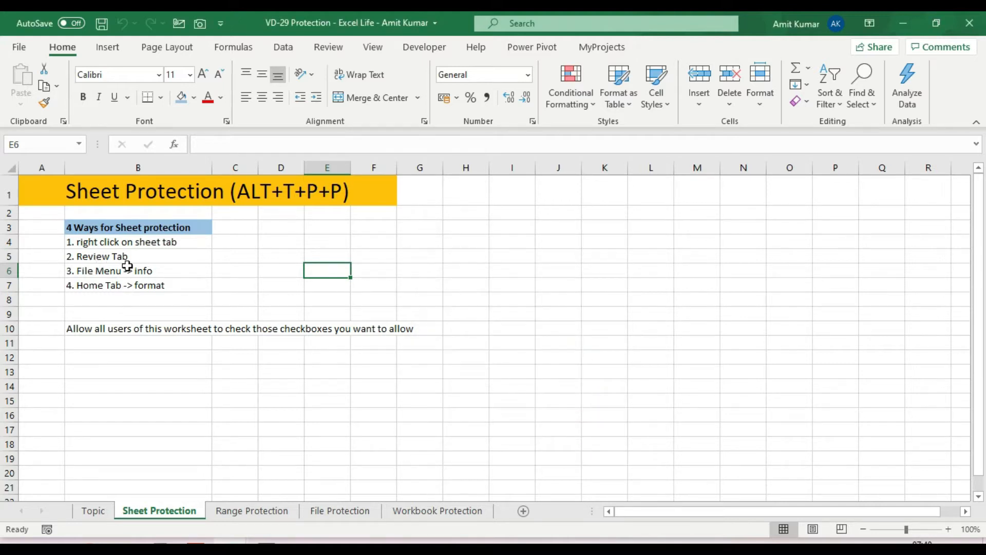
Bring up Protect Sheet from the Review ribbon and cancel it unchanged.
left_click(328, 55)
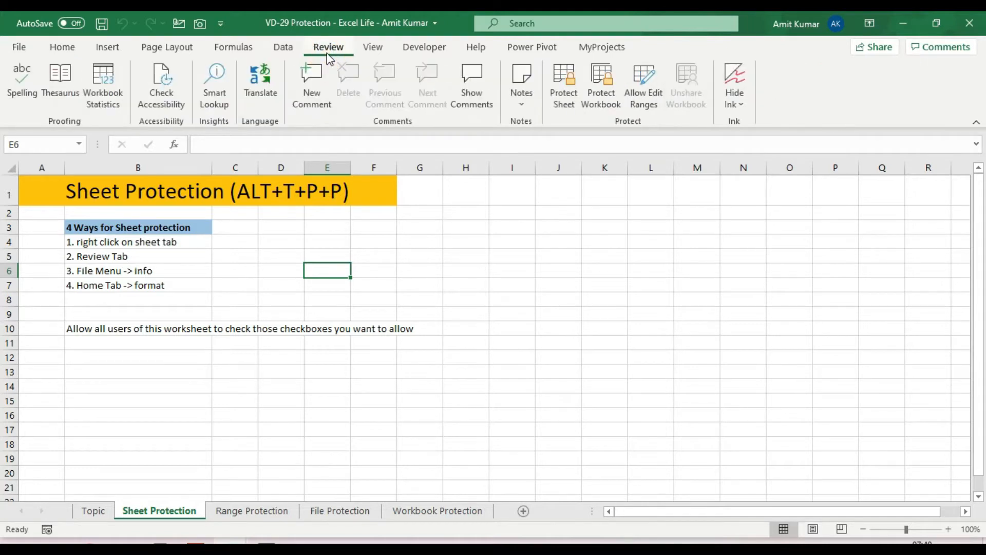
left_click(566, 98)
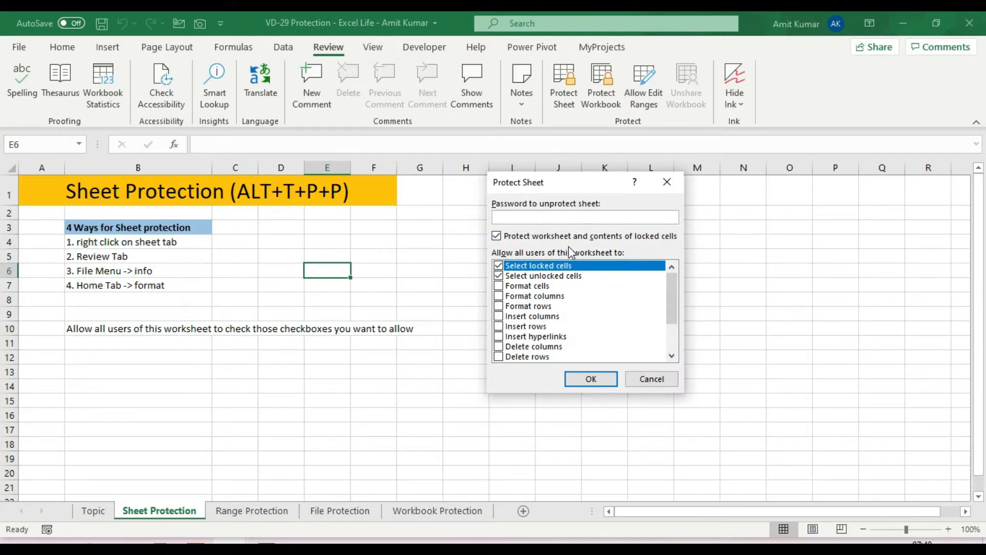
left_click(662, 378)
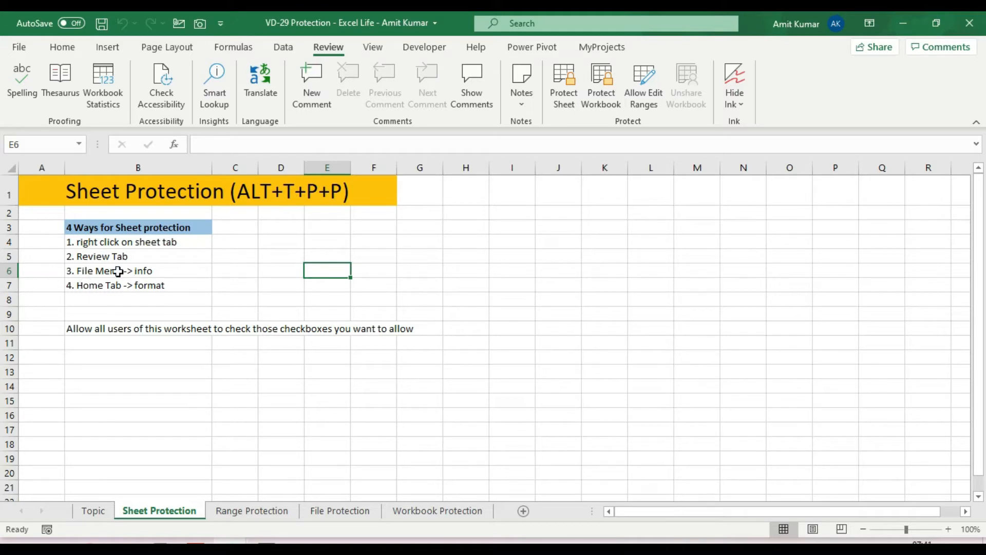
left_click(21, 48)
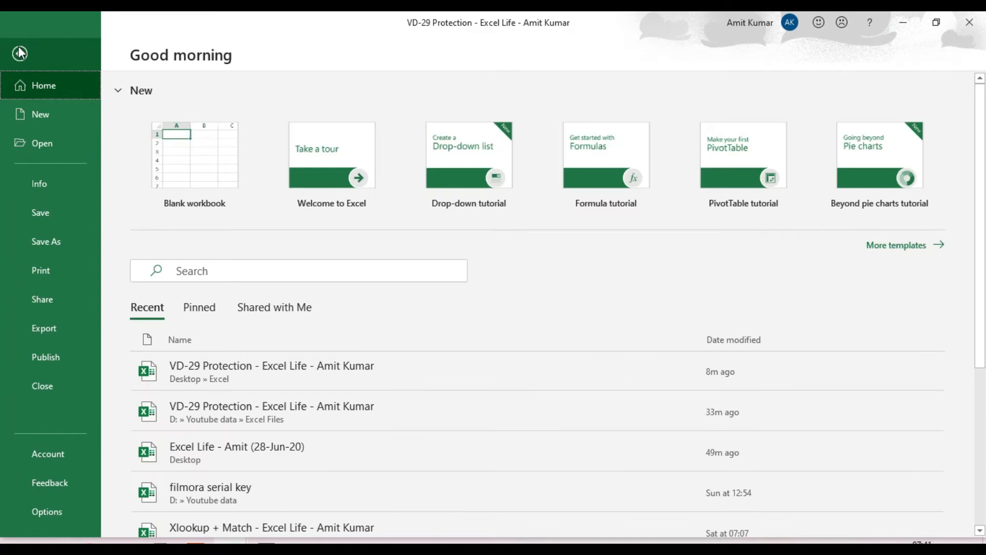
left_click(40, 179)
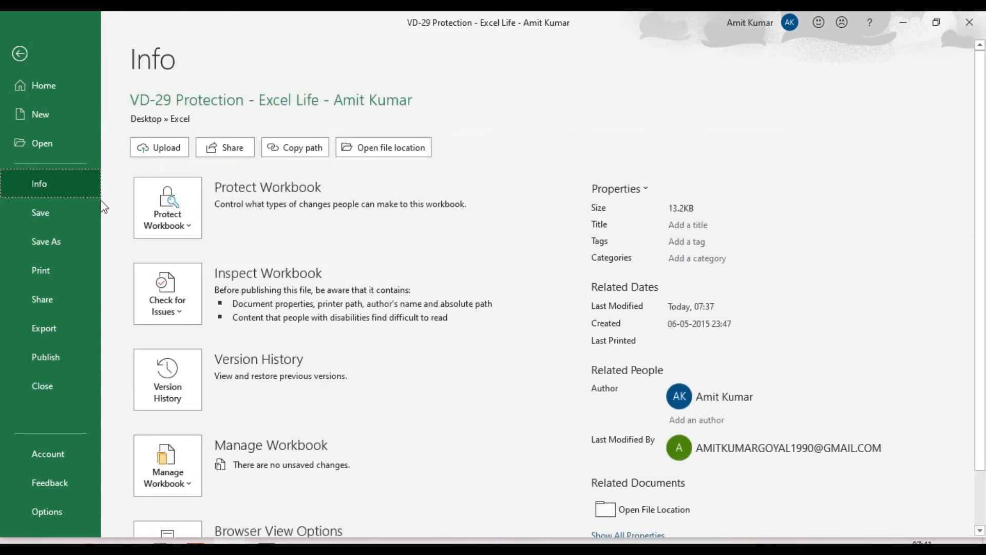
left_click(188, 233)
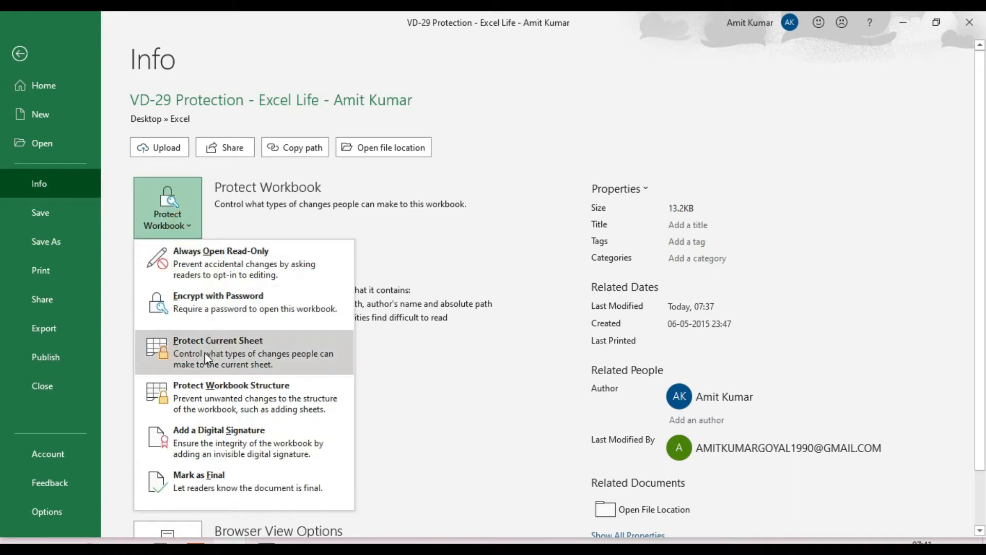
left_click(267, 349)
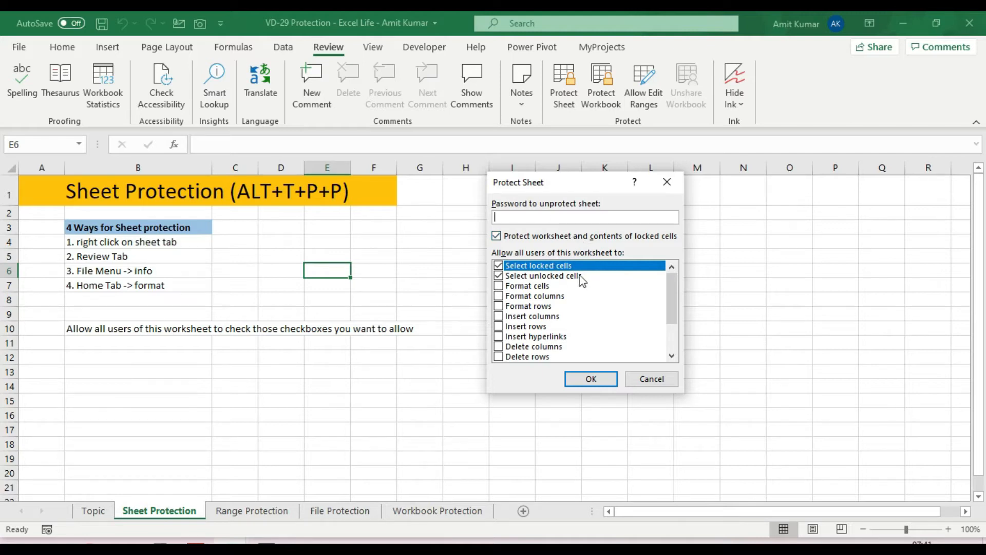
left_click(666, 183)
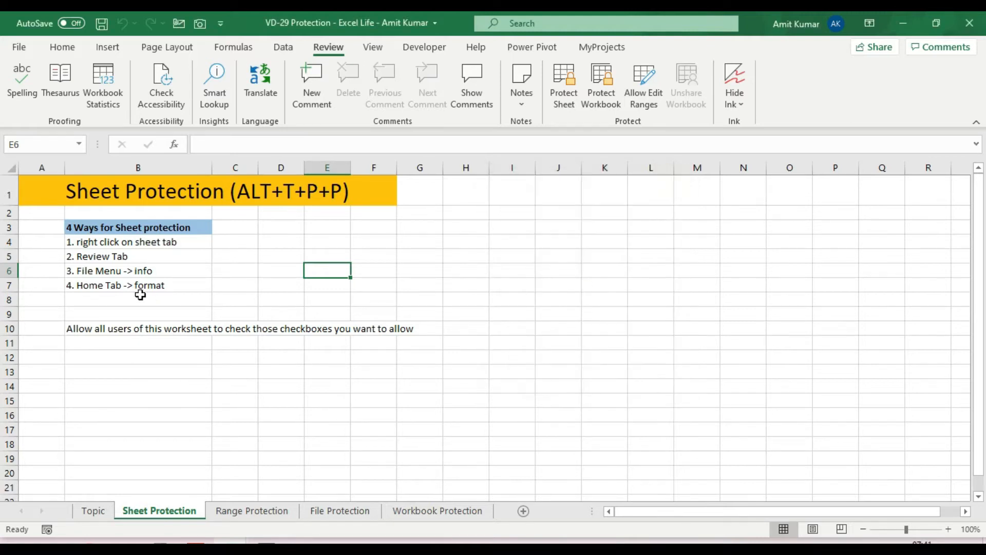
left_click(65, 48)
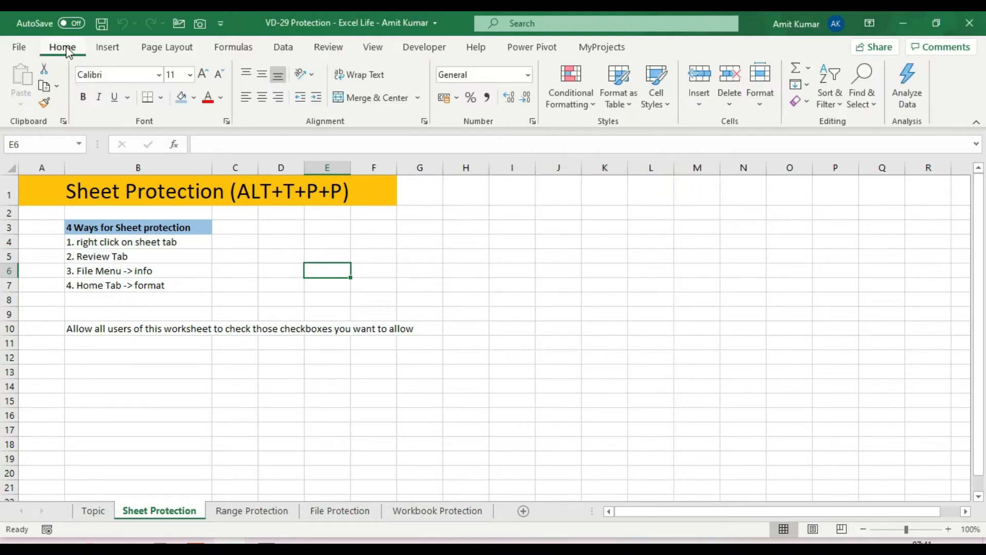
left_click(766, 106)
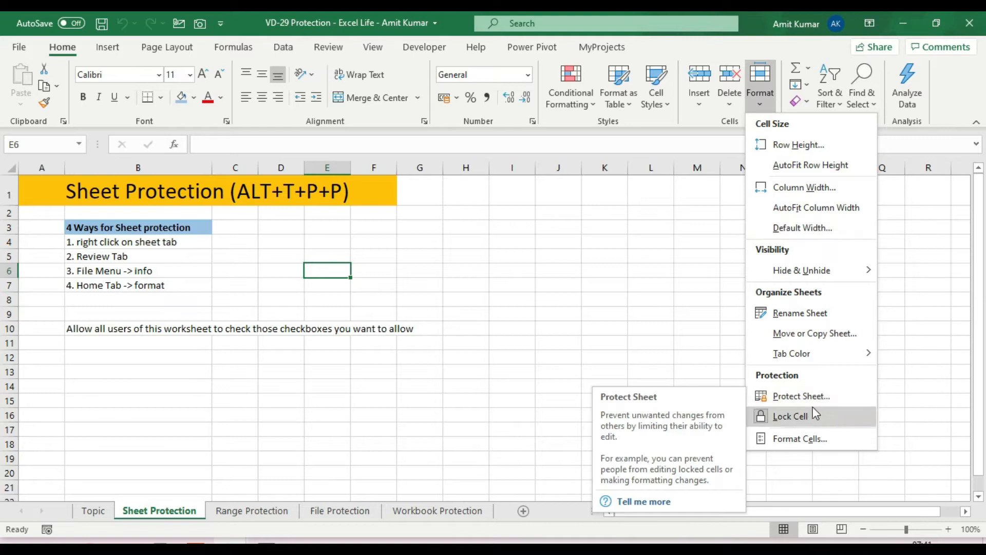
left_click(801, 396)
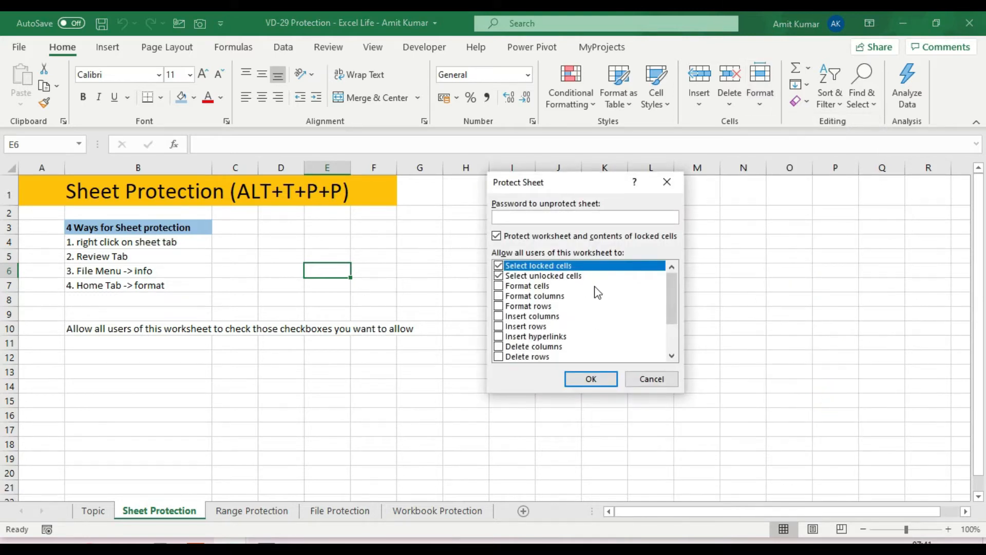
key("Escape")
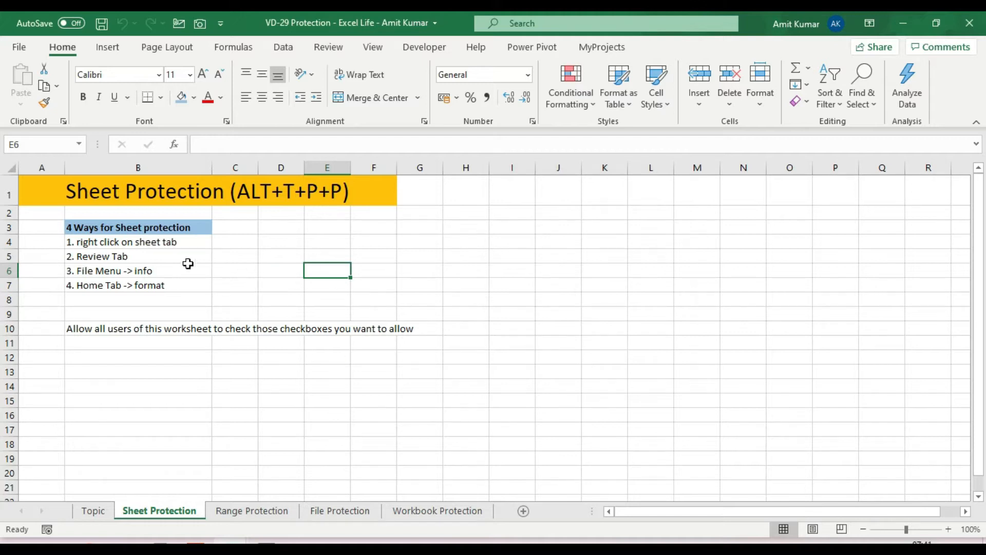
left_click_drag(130, 241, 128, 288)
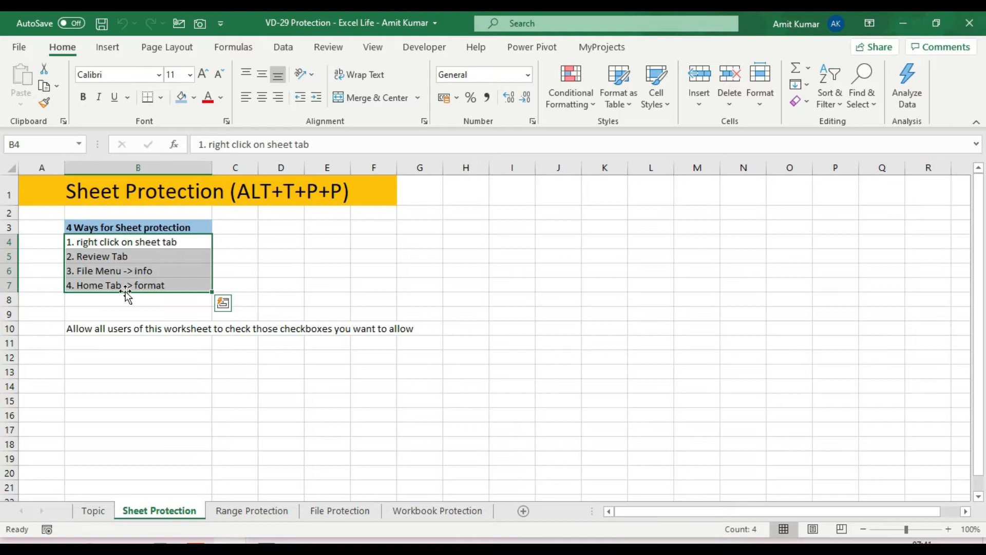
left_click(317, 202)
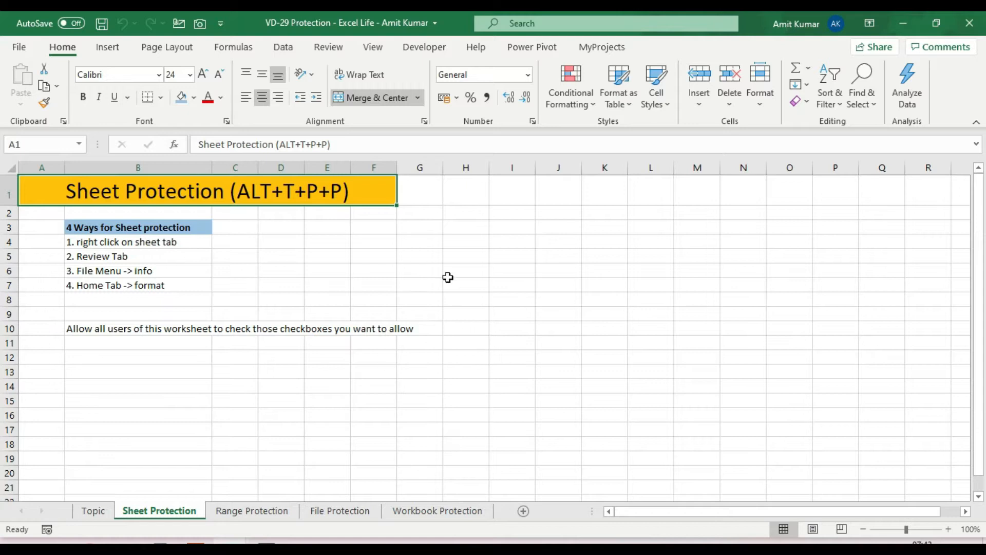
key("alt+r")
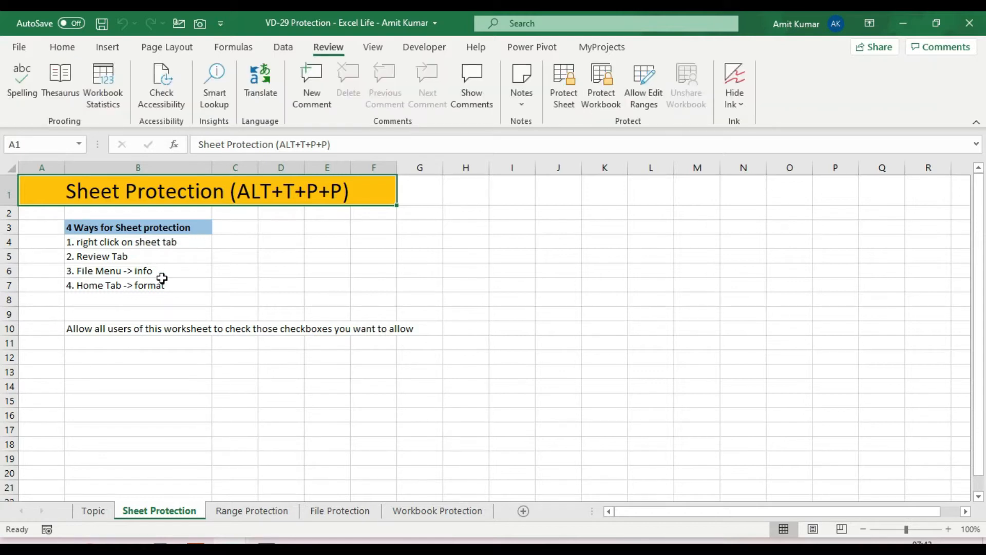
key("alt+h")
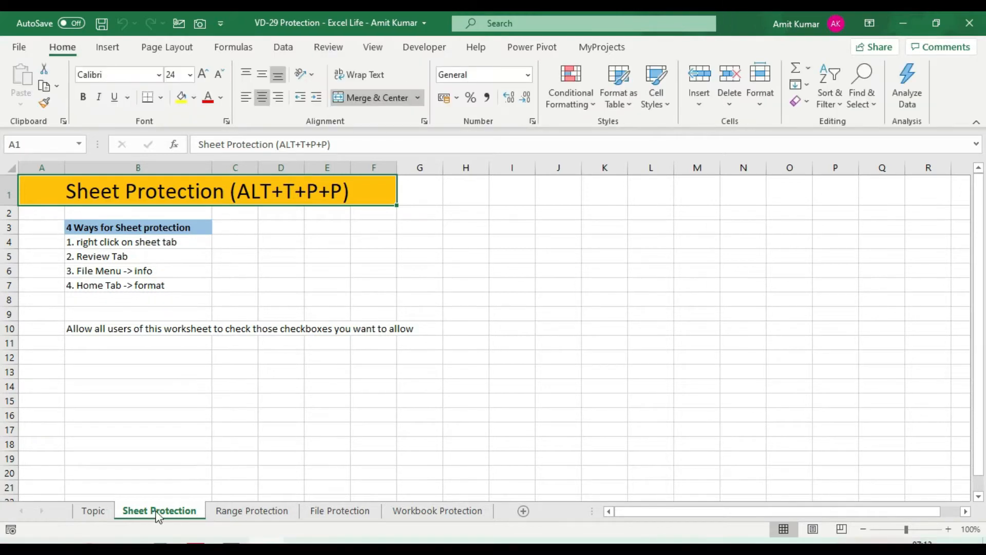
Switch to the Range Protection sheet and select all cells with Ctrl+A.
left_click(266, 514)
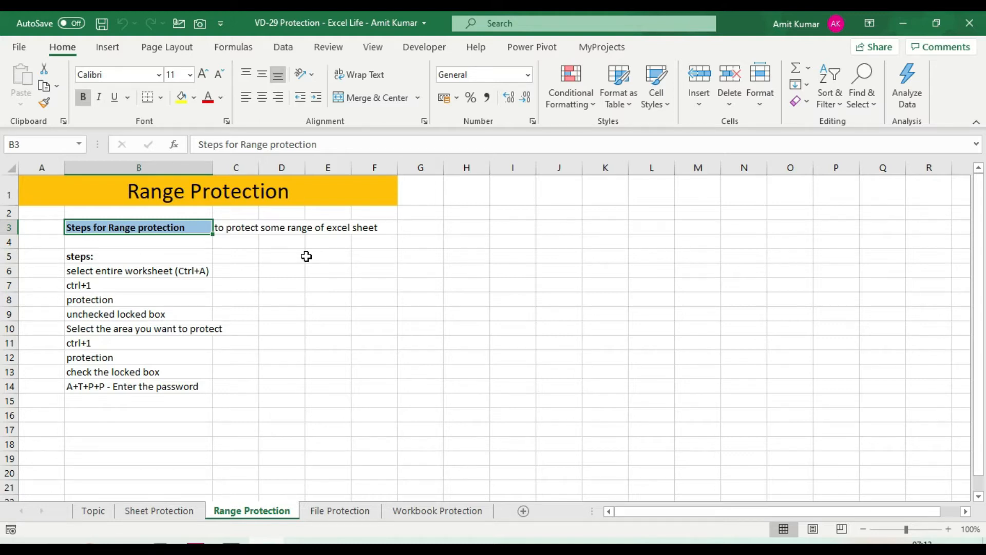
left_click_drag(117, 257, 123, 390)
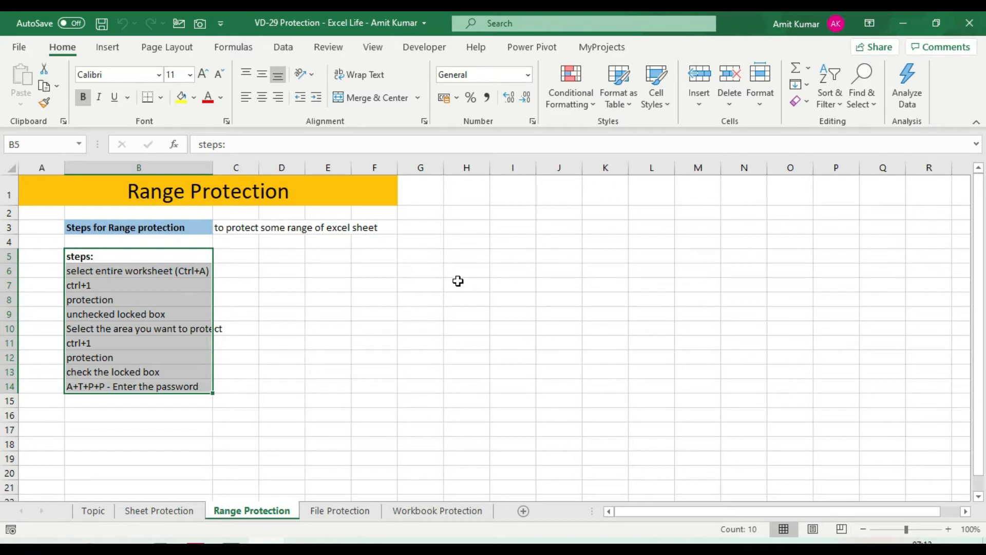
left_click(268, 270)
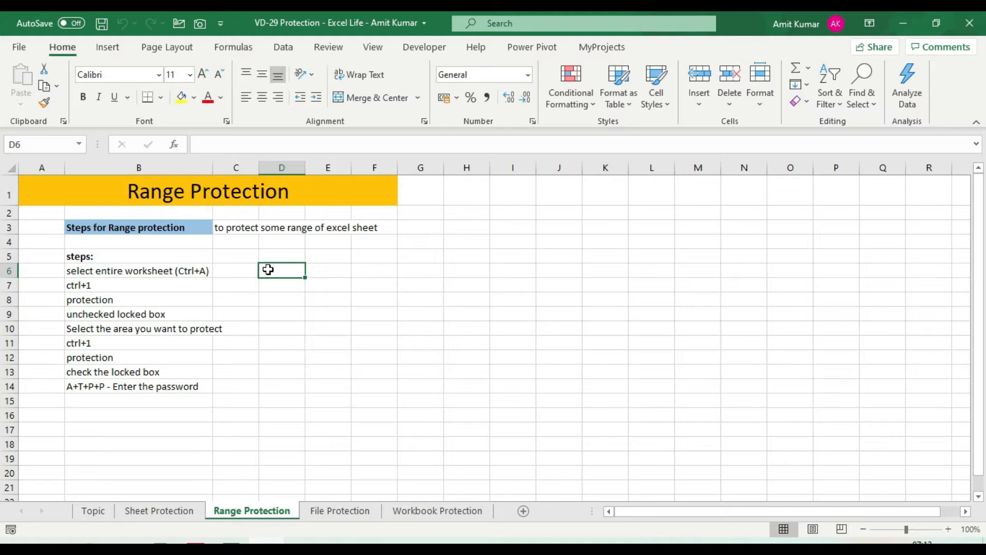
key("ctrl+a")
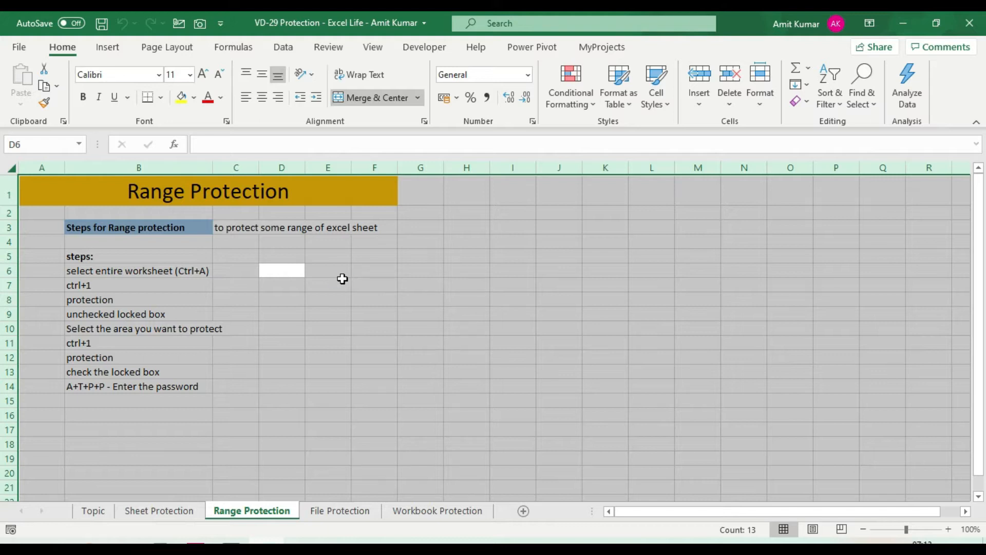
Clear the Locked protection setting in Format Cells for every cell on the sheet.
key("ctrl+1")
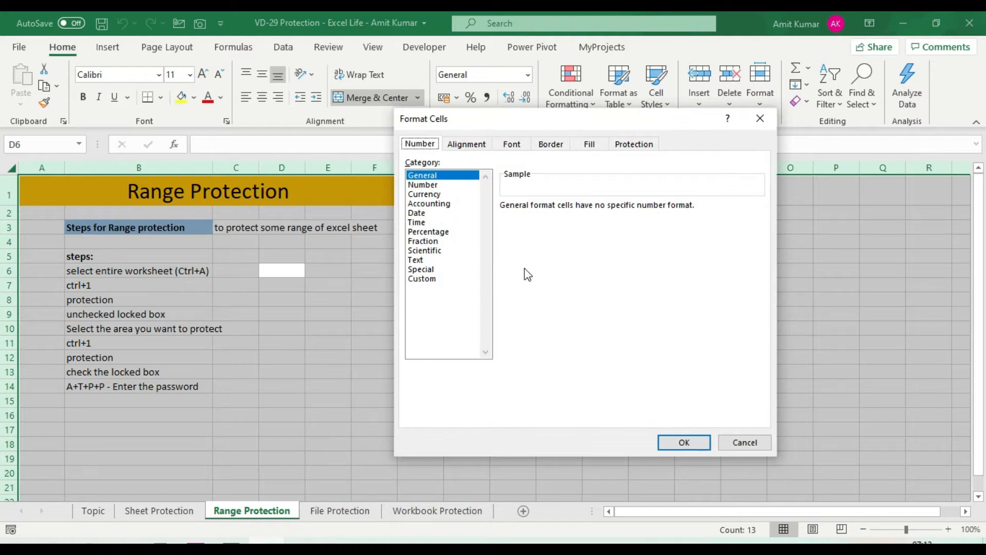
left_click(639, 148)
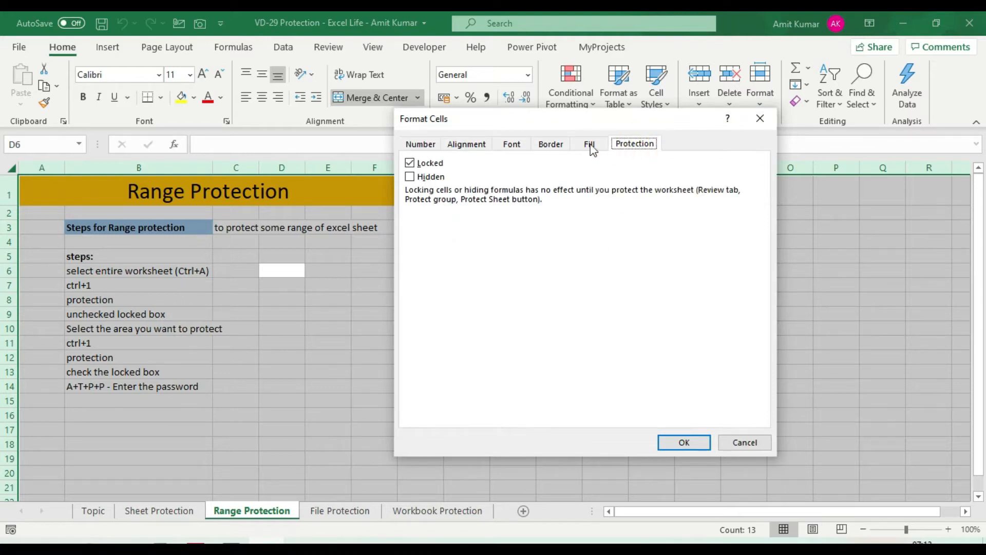
left_click(411, 168)
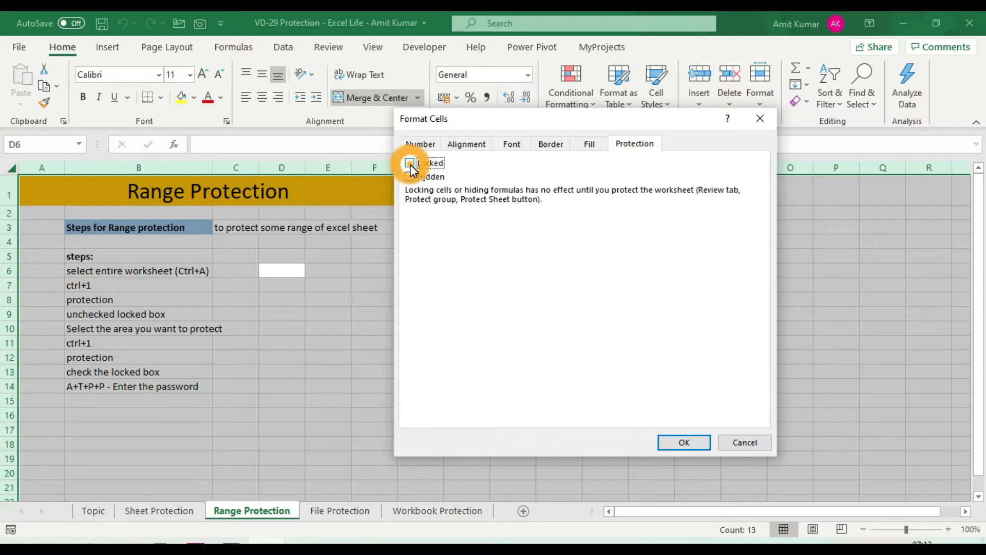
left_click(684, 443)
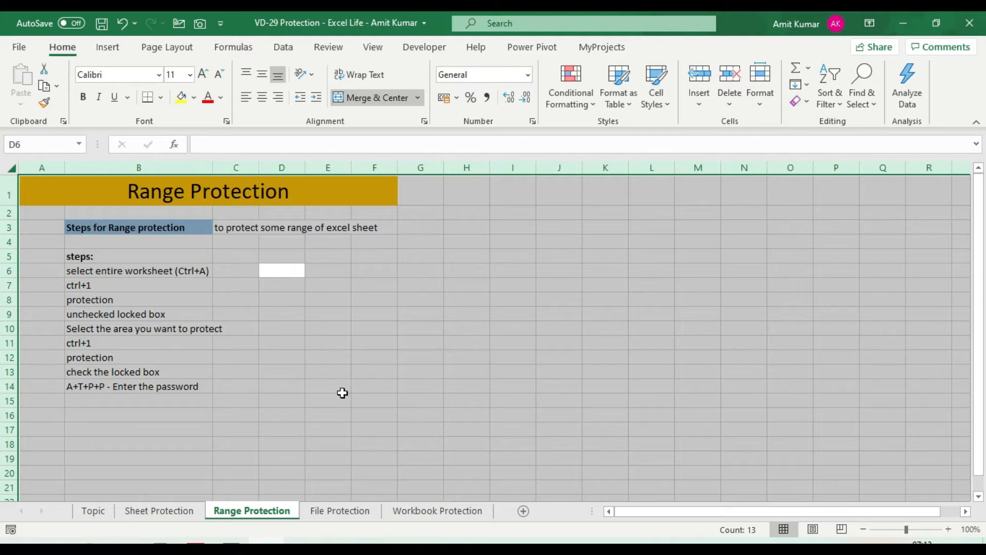
left_click(420, 327)
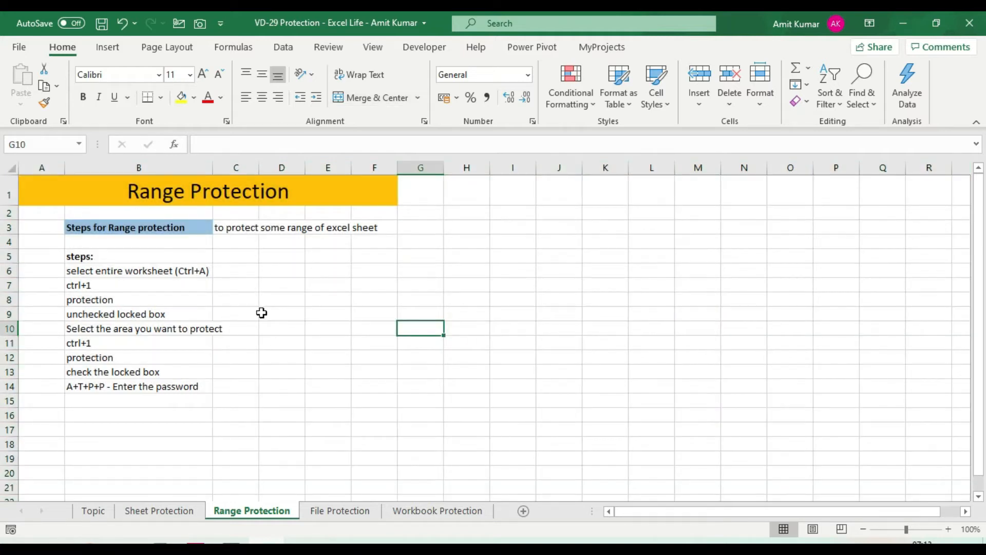
Set the Locked protection setting on the steps range B5:B14.
left_click_drag(148, 255, 154, 384)
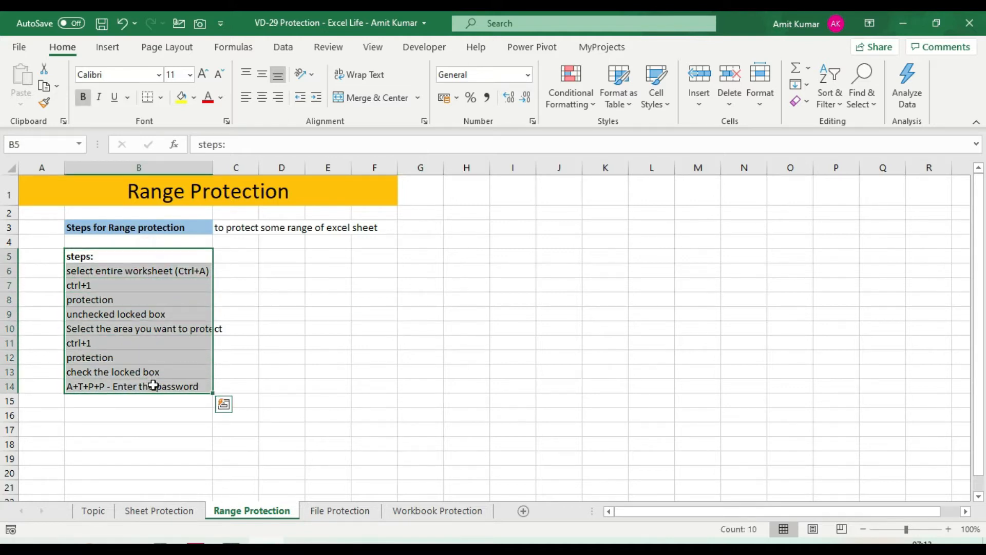
key("ctrl+1")
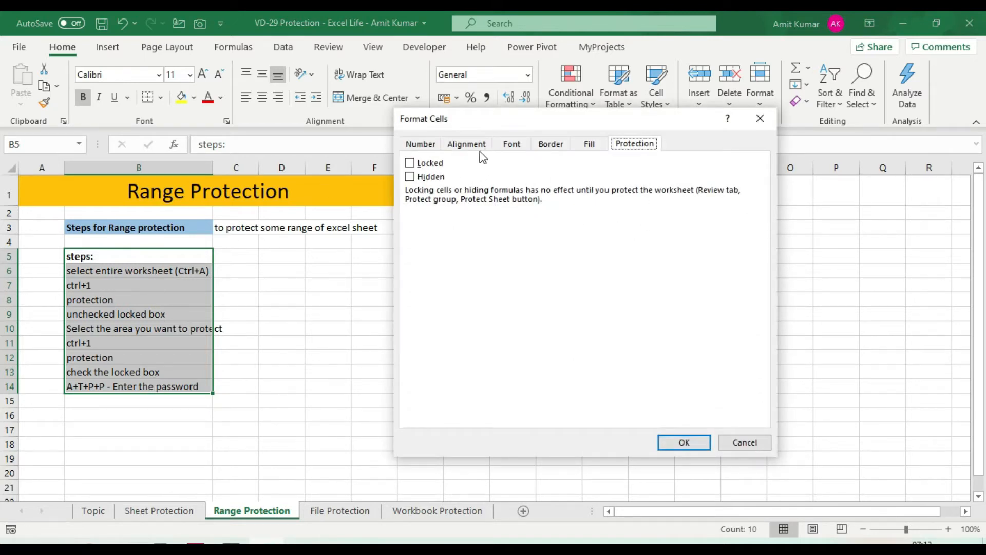
left_click(424, 166)
left_click(684, 445)
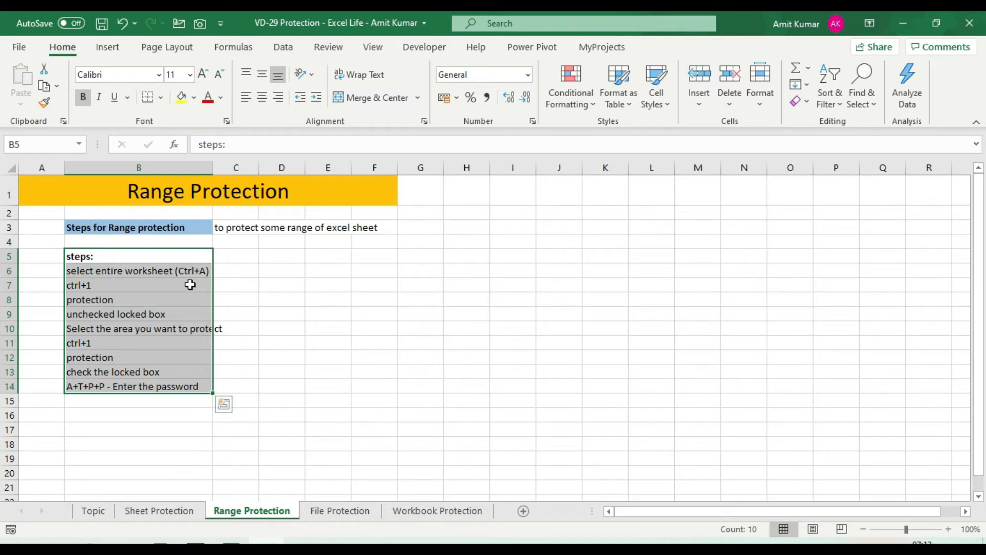
Point out steps B7, B8 and B11, then reselect B5:B14 and deselect at D15.
left_click(96, 289)
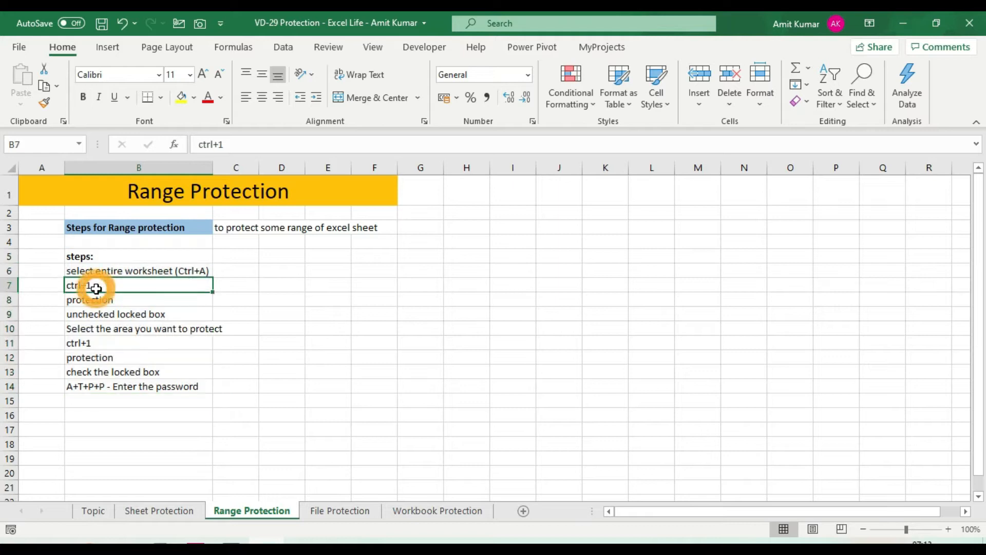
left_click(118, 300)
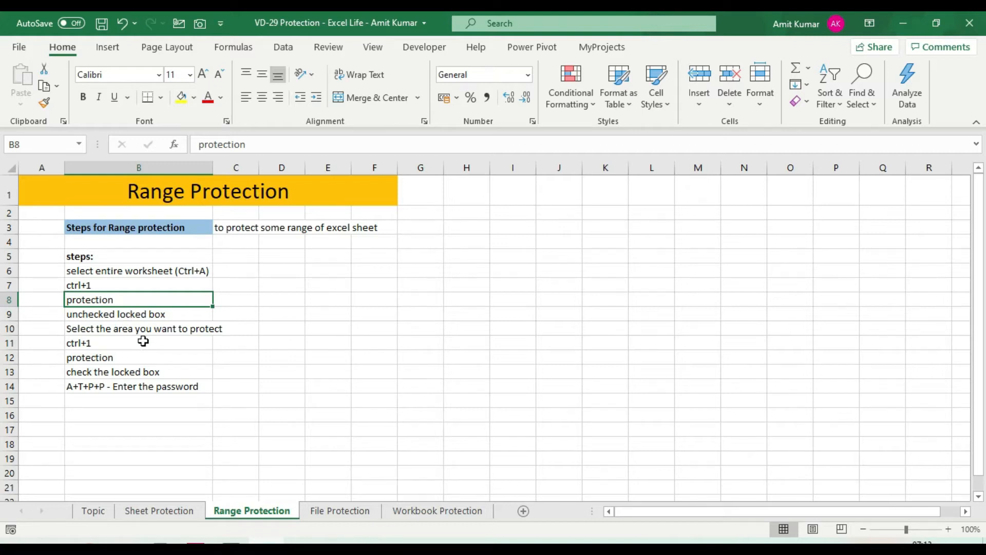
left_click(111, 346)
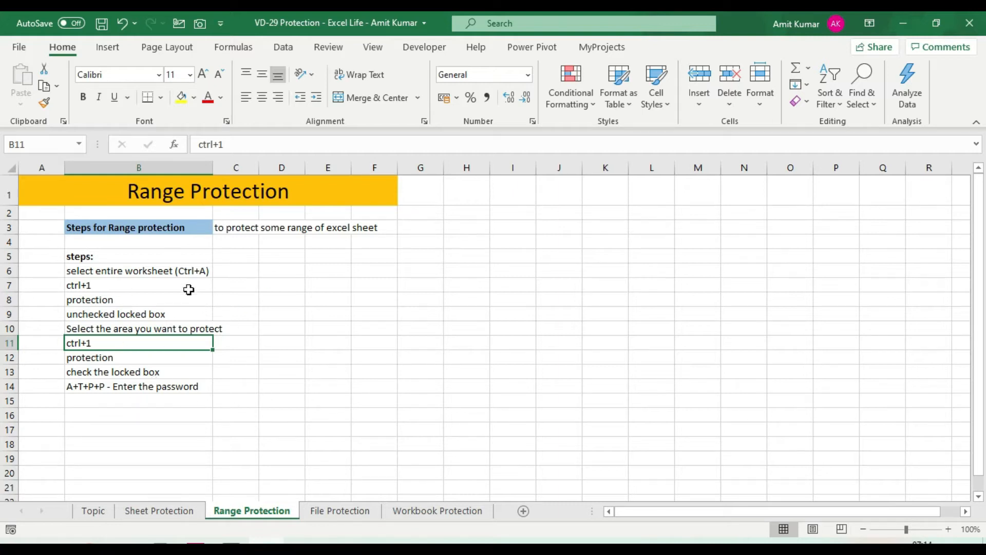
left_click_drag(165, 257, 164, 383)
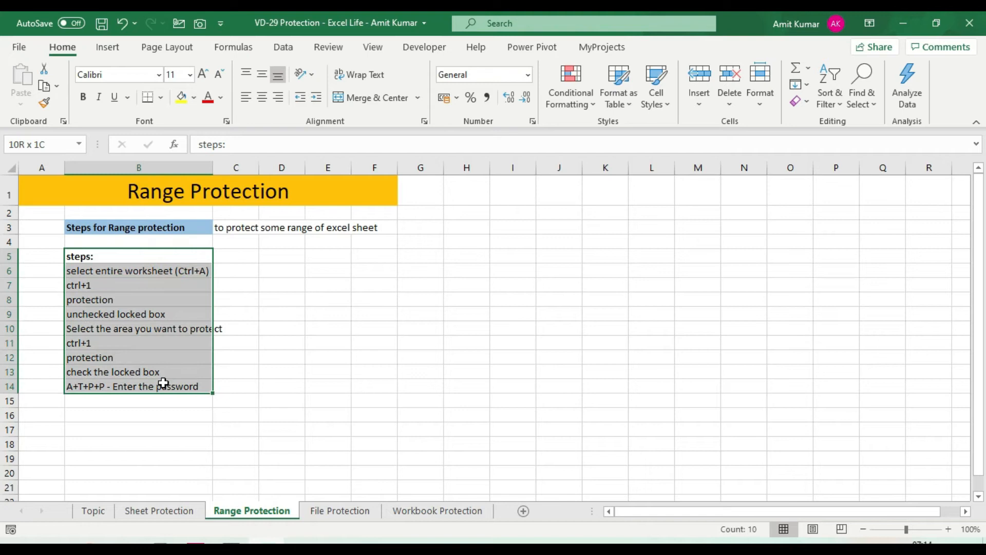
left_click(265, 404)
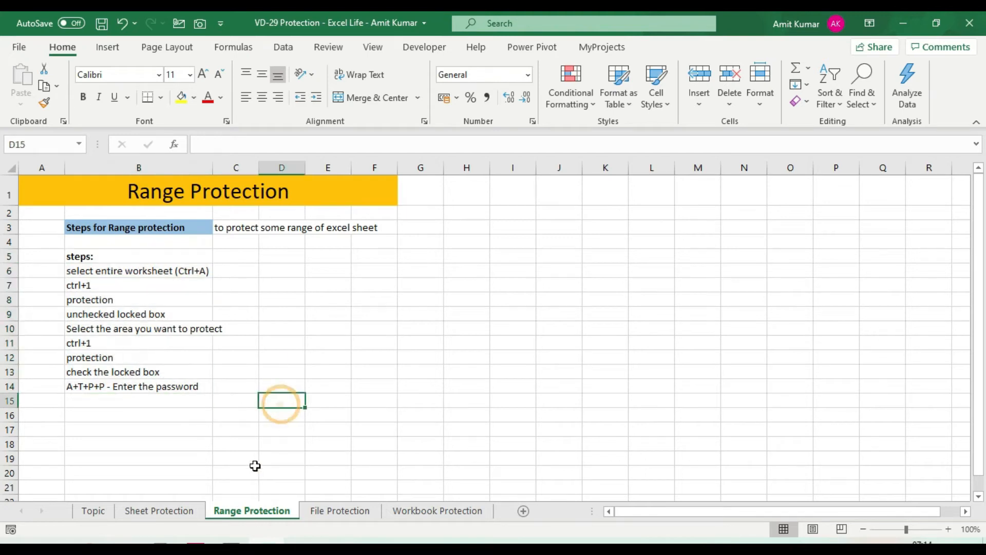
Protect the Range Protection sheet with a password from the sheet tab menu.
right_click(253, 514)
left_click(304, 413)
left_click_drag(295, 314, 430, 239)
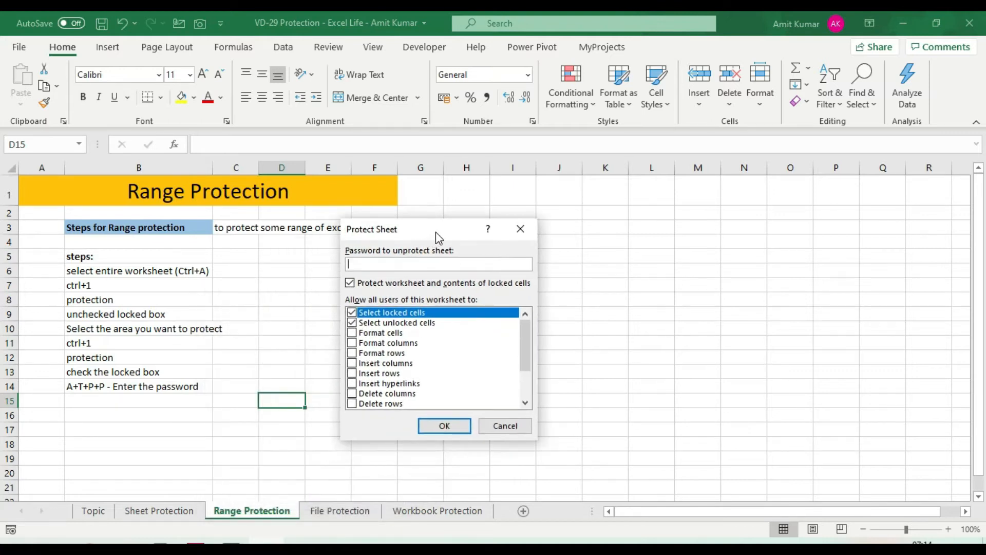
type("123")
left_click(443, 425)
type("123")
left_click(311, 464)
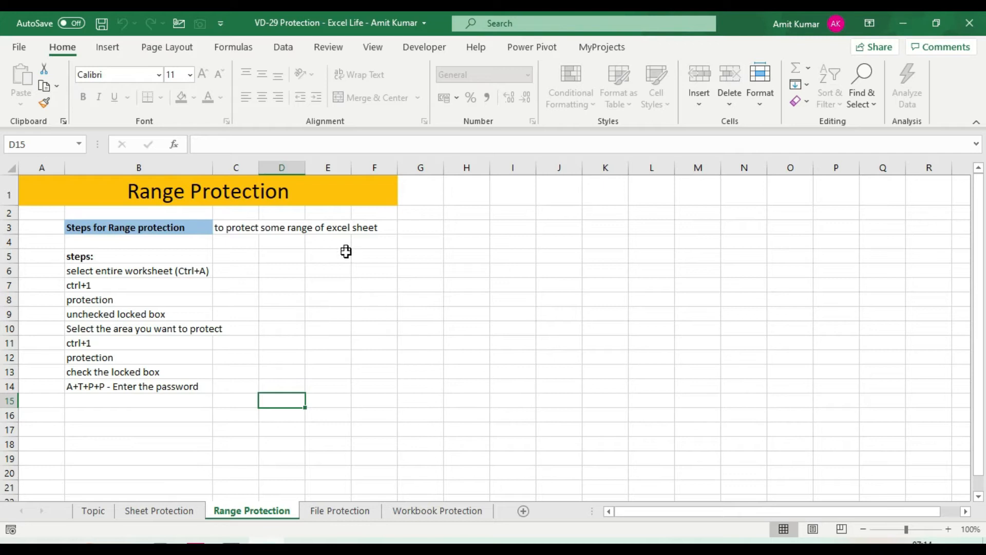
Enter 'asdf' in unlocked cell F5 and 'asd' in F8.
left_click(370, 261)
type("asdf")
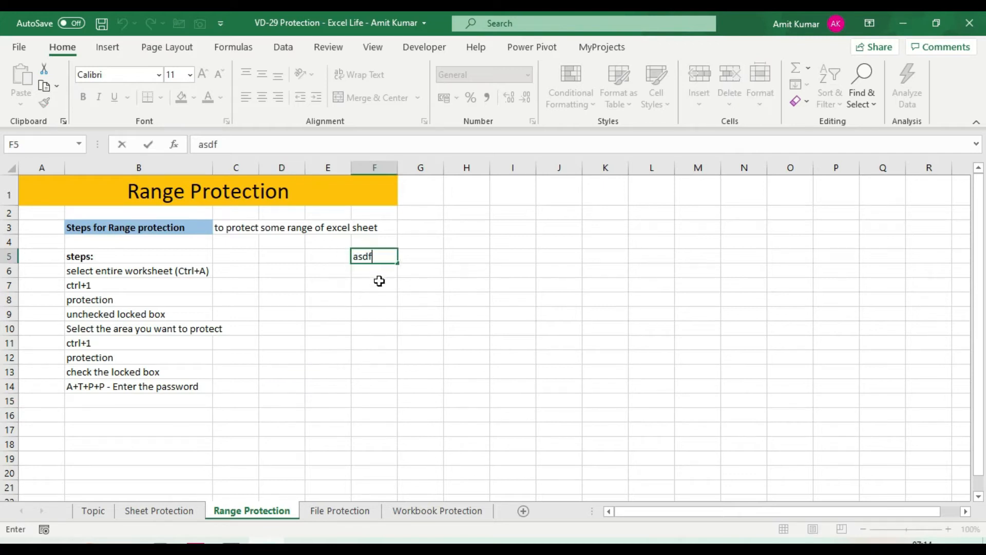
left_click(378, 297)
type("asd")
left_click(403, 331)
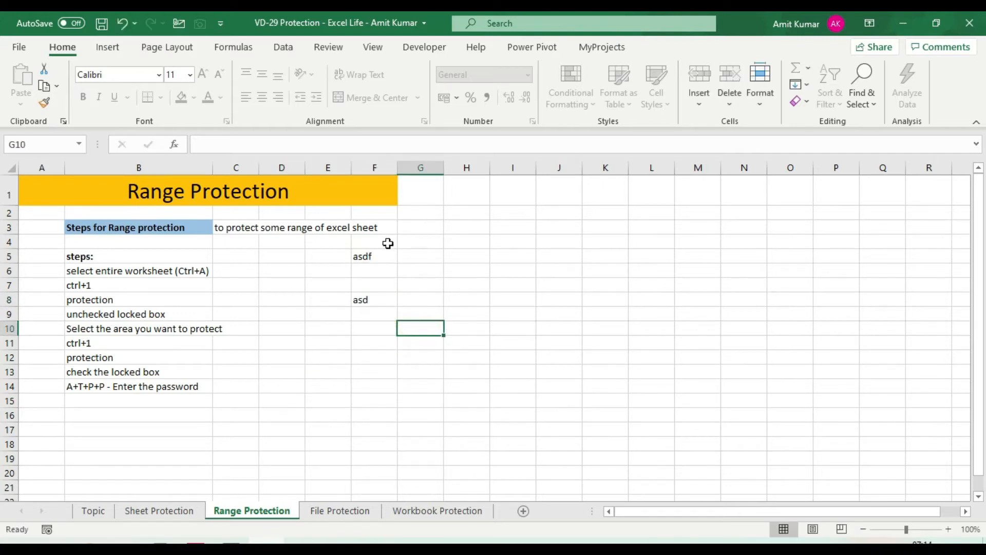
Try editing locked step B6, dismiss the warning, and reselect the locked steps list.
left_click_drag(104, 257, 137, 324)
key("ctrl+Down")
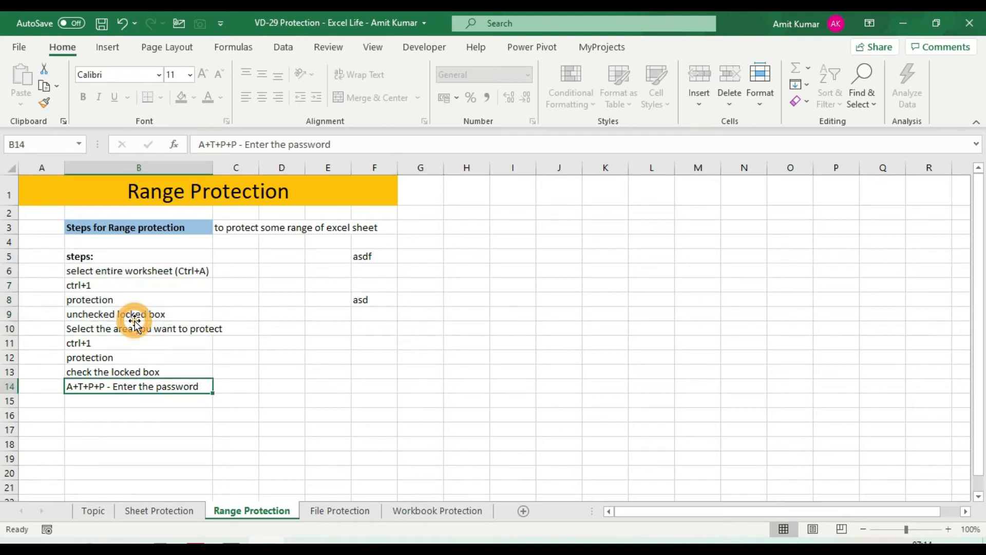
double_click(128, 270)
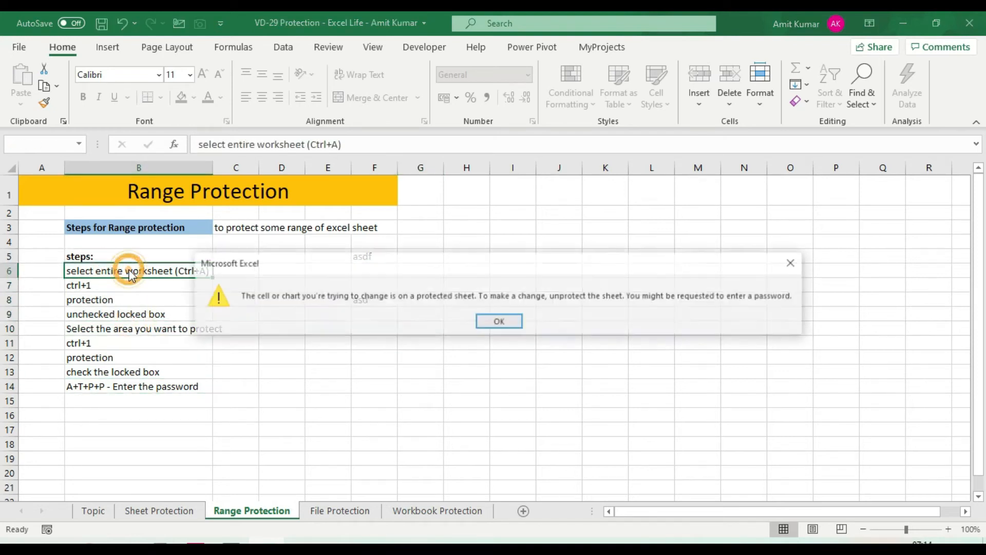
left_click(499, 322)
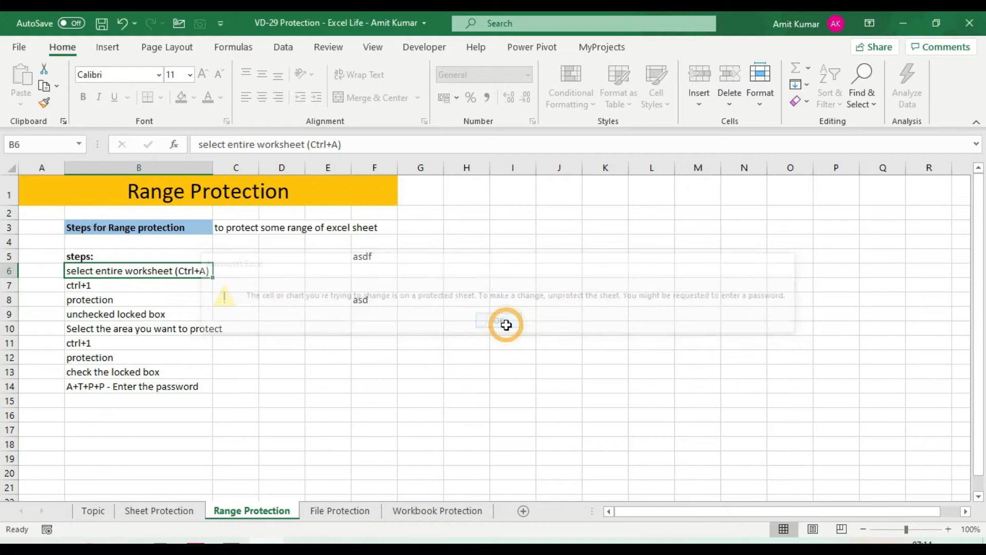
left_click(134, 316)
key("Return")
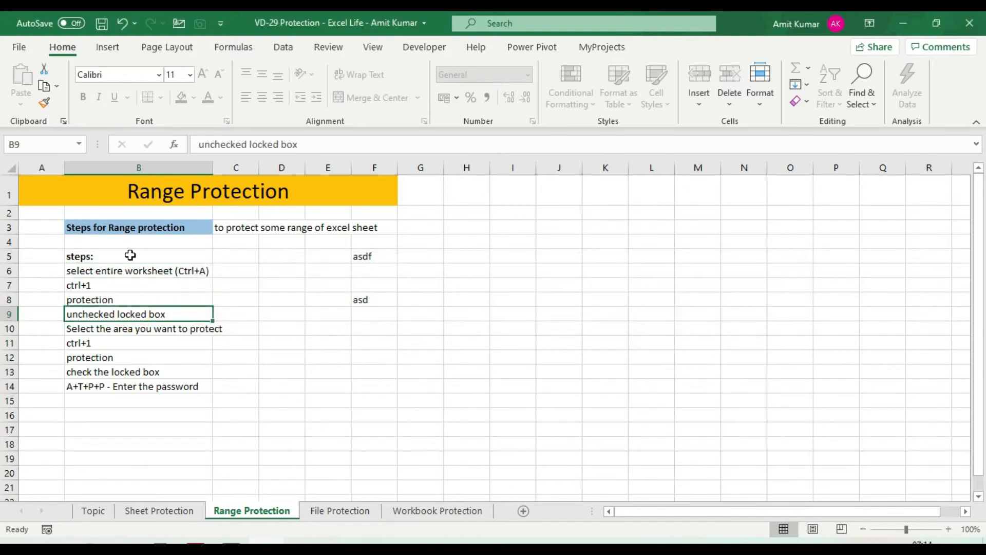
left_click_drag(151, 256, 159, 385)
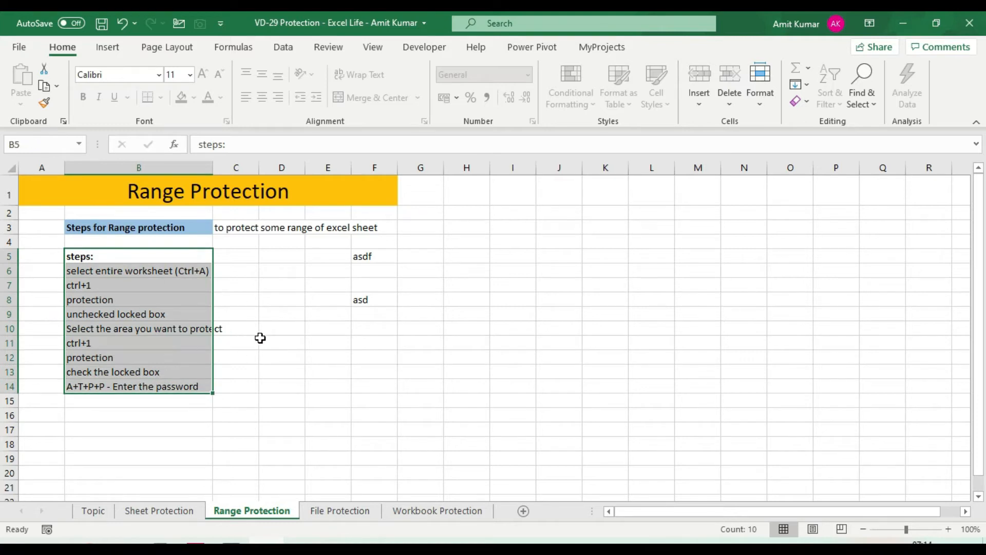
left_click(315, 287)
left_click_drag(163, 256, 167, 384)
Unprotect the Range Protection sheet by entering its password.
right_click(259, 516)
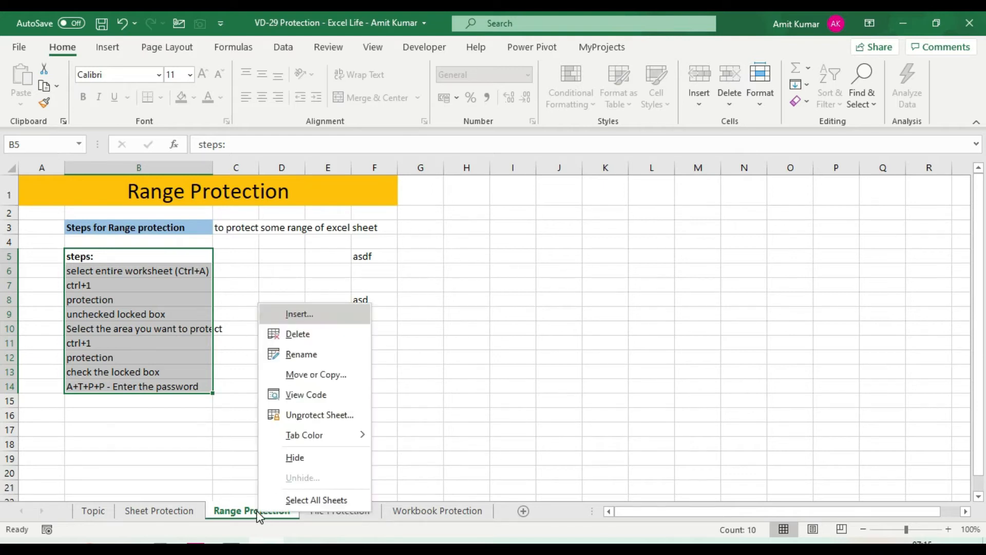
left_click(302, 416)
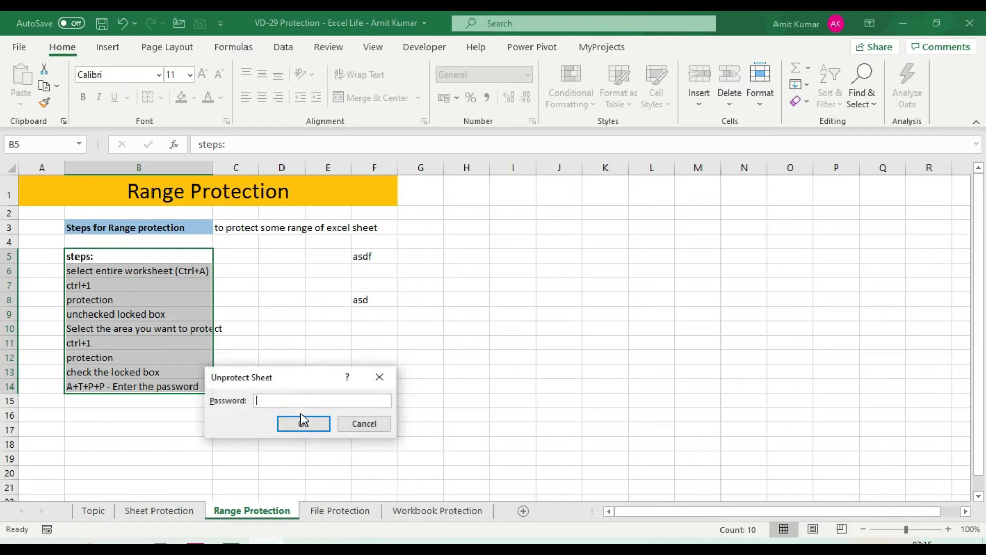
type("●●●")
left_click(309, 424)
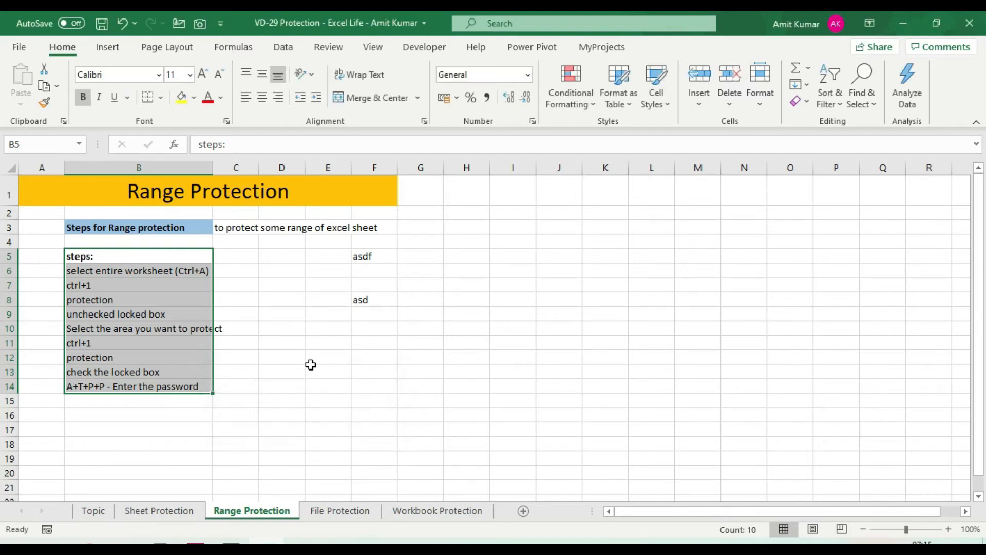
Jump through the steps list from first to last, then show the File Protection sheet.
left_click(317, 314)
left_click(155, 275)
key("ctrl+Down")
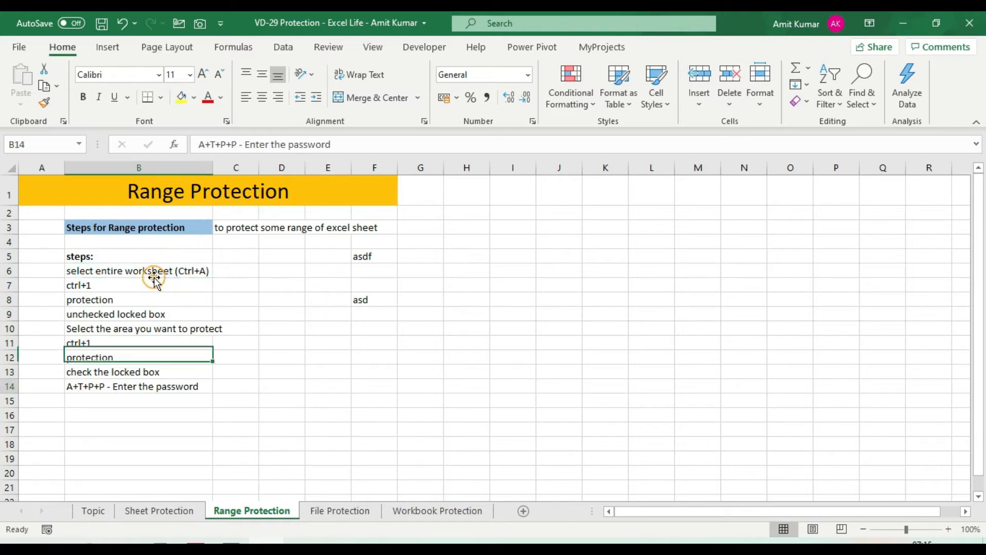
left_click(154, 276)
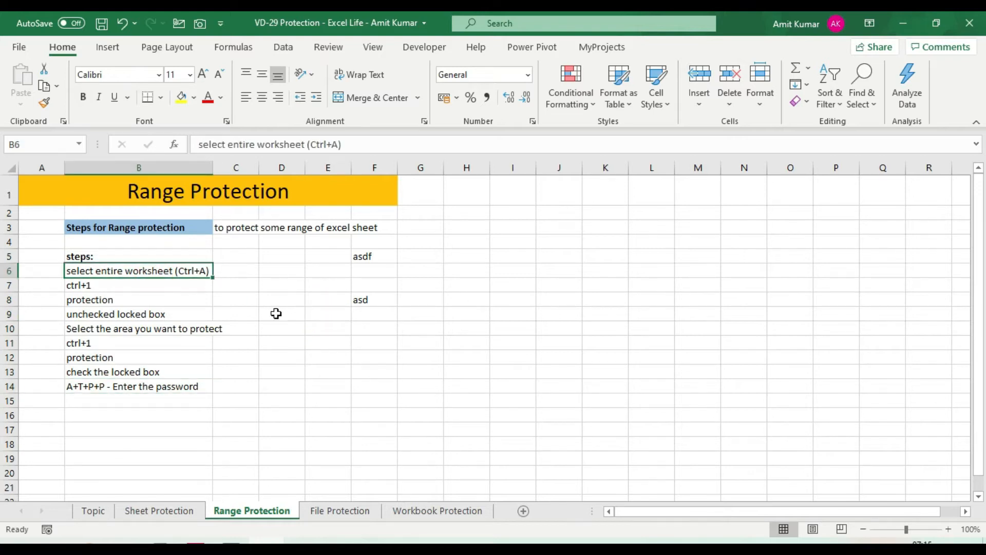
left_click(338, 511)
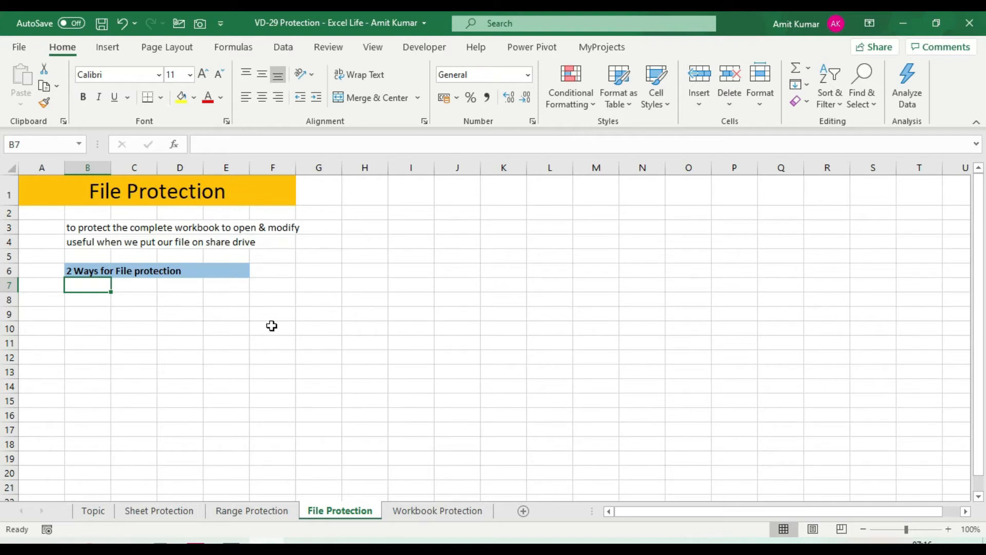
Encrypt the workbook via Info > Protect Workbook with an open password, confirm it, and return to the sheet.
left_click(24, 51)
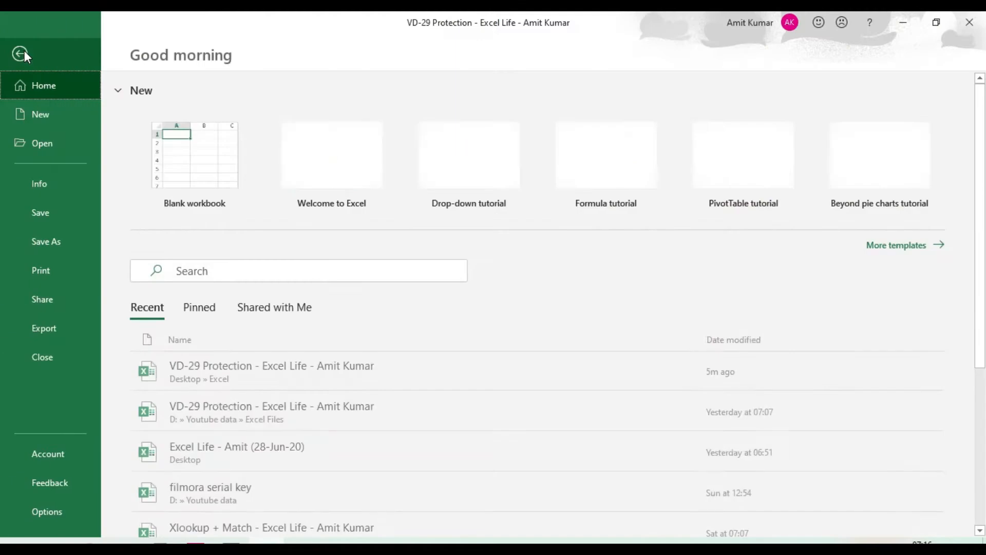
left_click(57, 191)
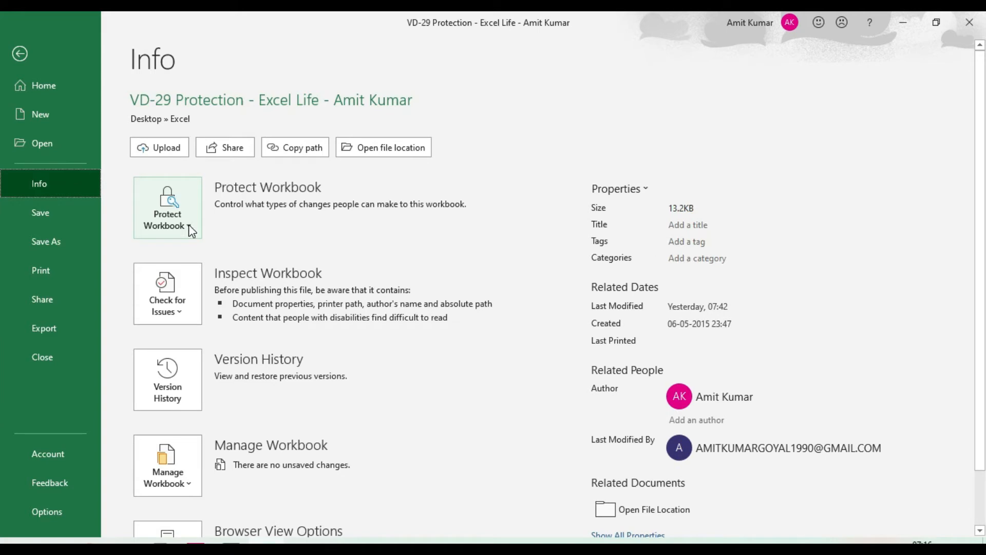
left_click(189, 228)
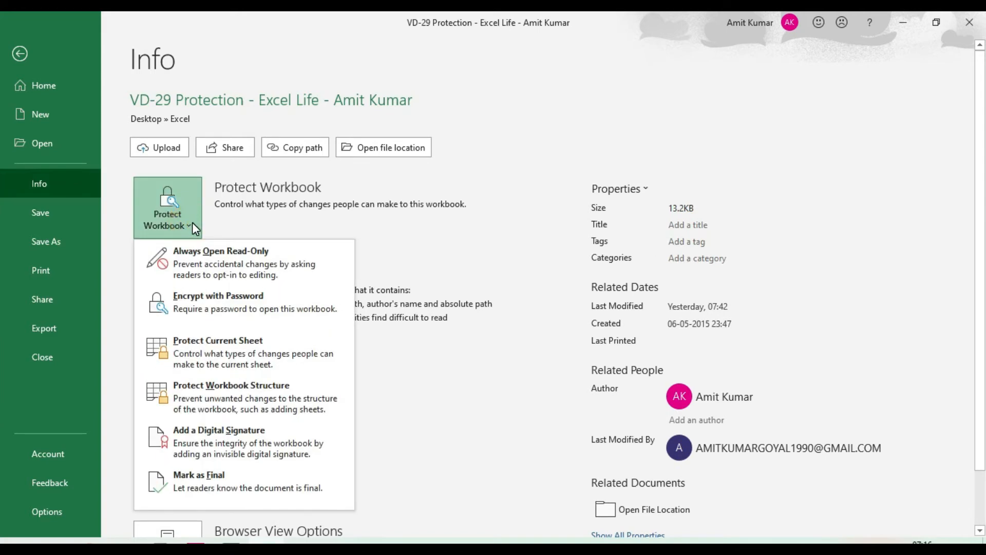
left_click(217, 303)
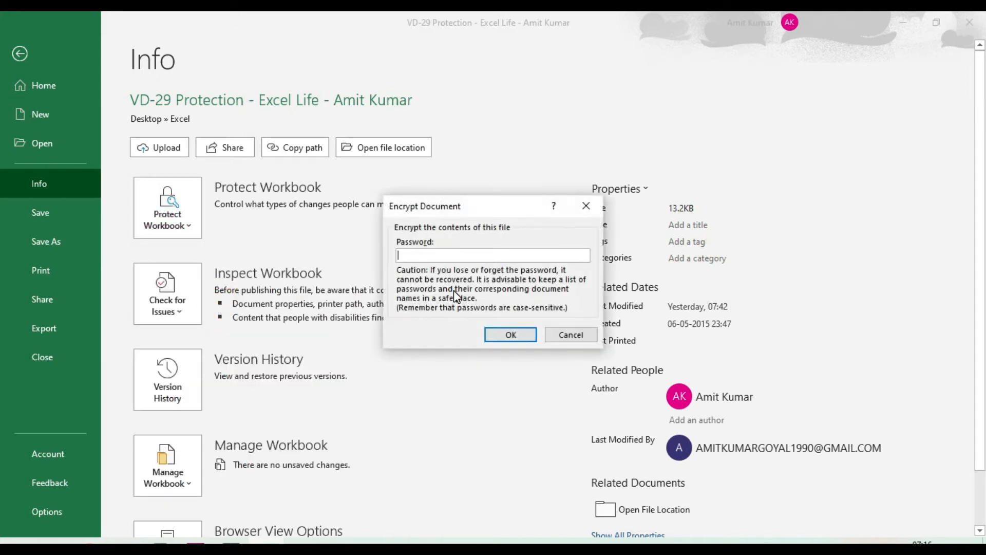
type("123")
left_click(493, 335)
type("123")
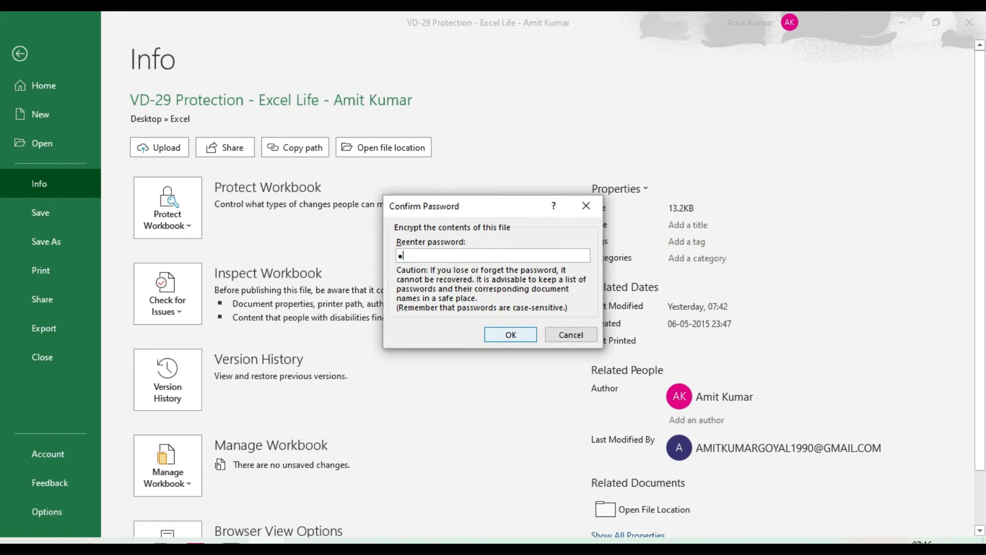
left_click(496, 336)
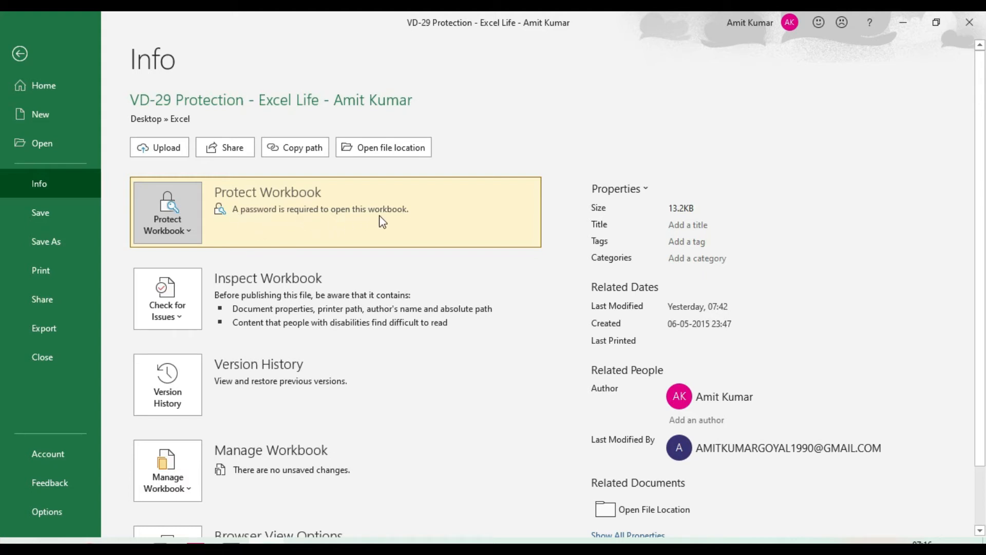
left_click(21, 54)
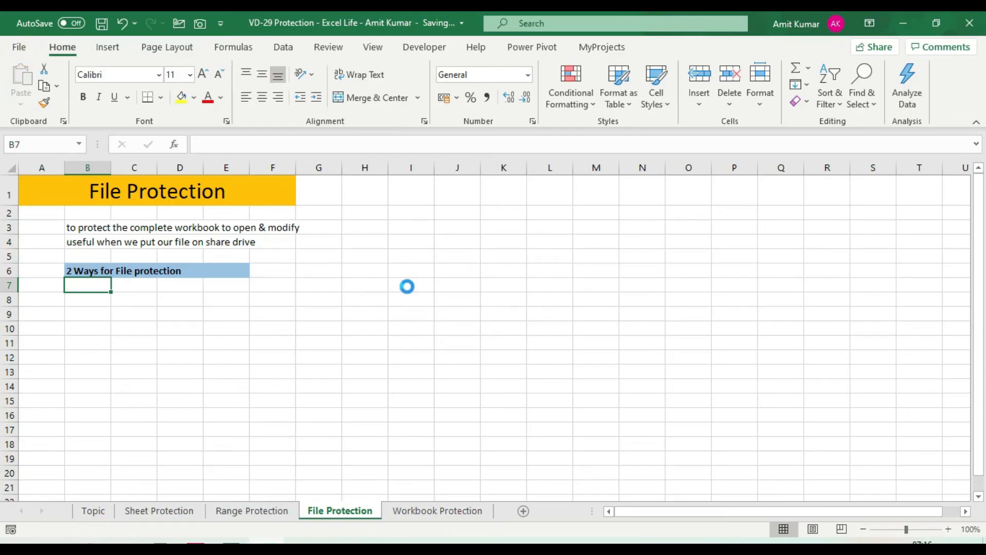
Close Excel, try opening the workbook with a wrong password, and dismiss the error.
left_click(961, 30)
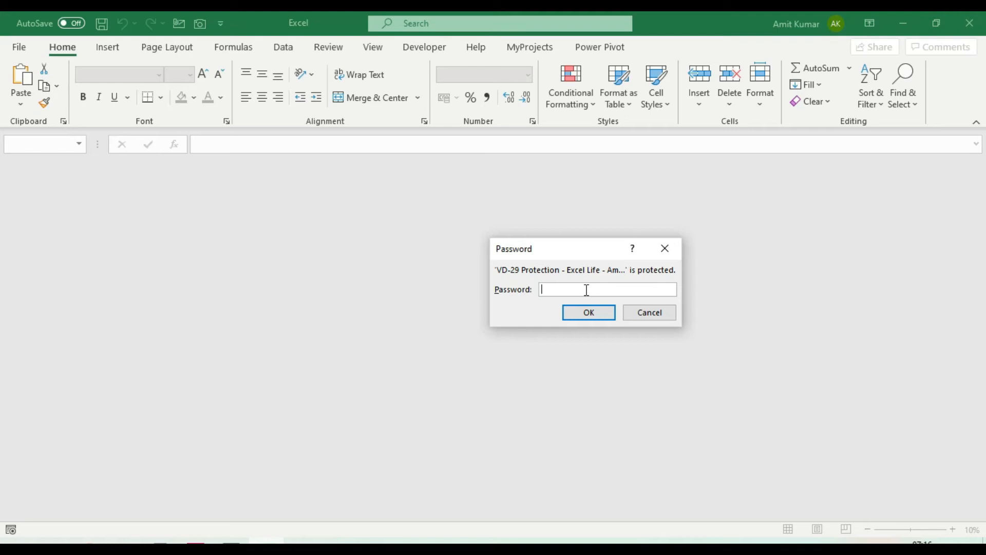
type("123")
left_click(591, 316)
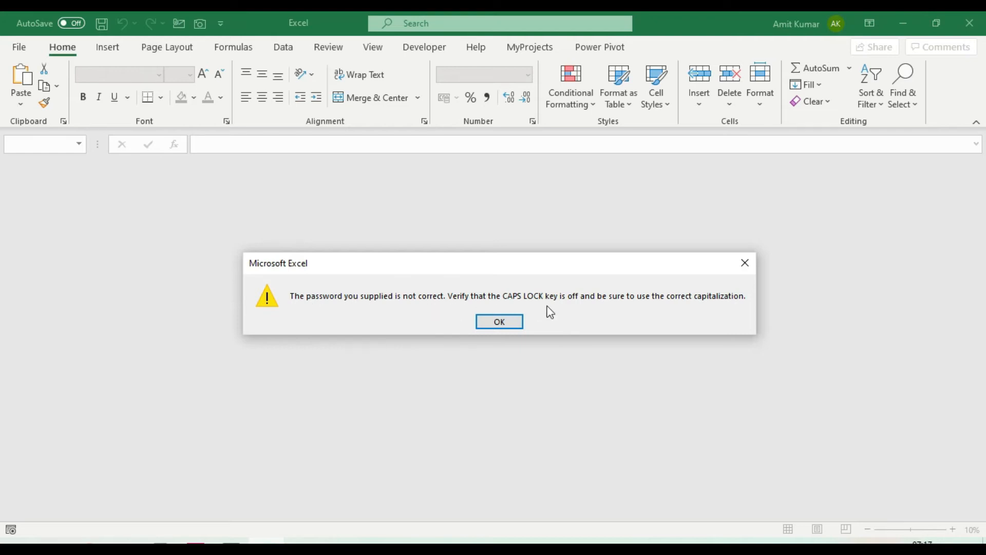
left_click(500, 322)
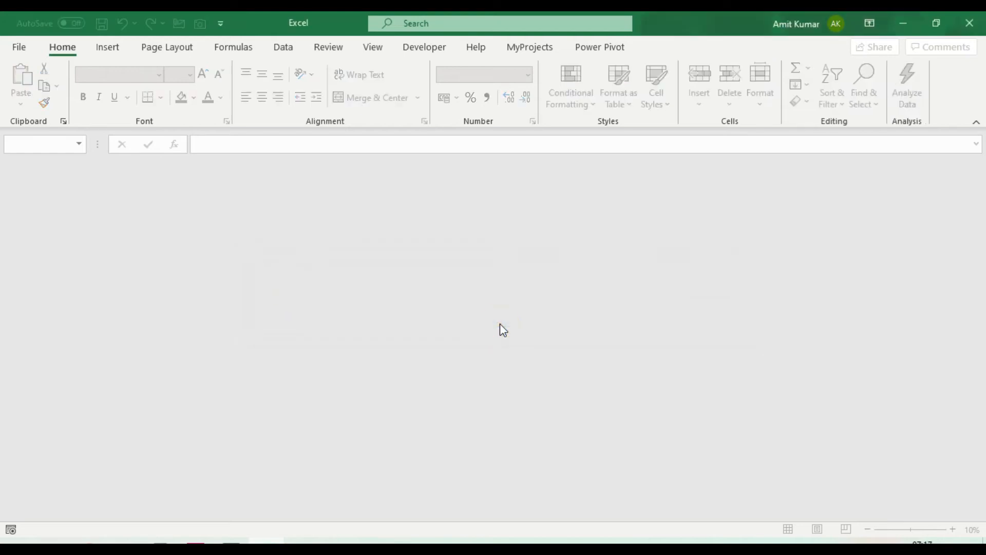
Close the empty Excel window and reopen the workbook file with the correct open password.
left_click(971, 25)
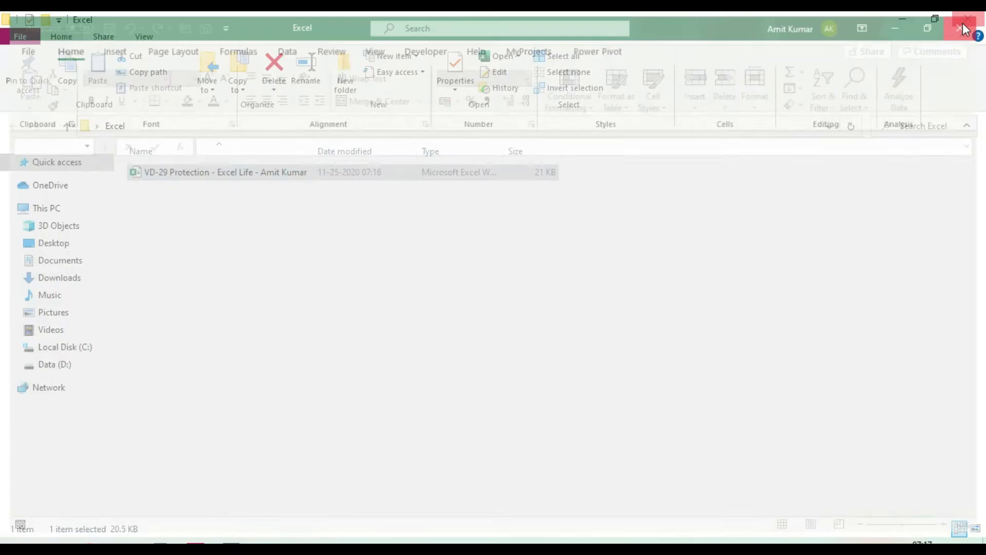
double_click(228, 173)
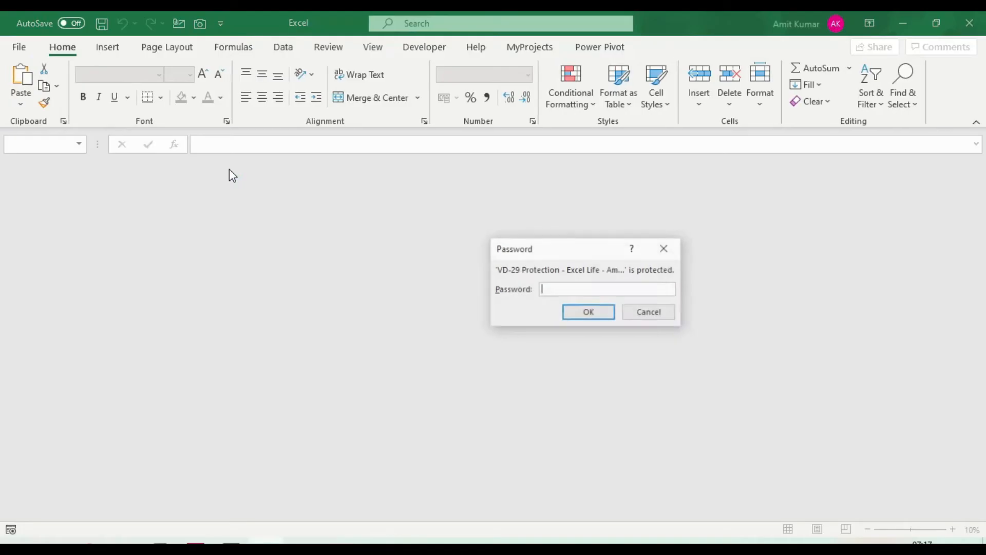
type("123")
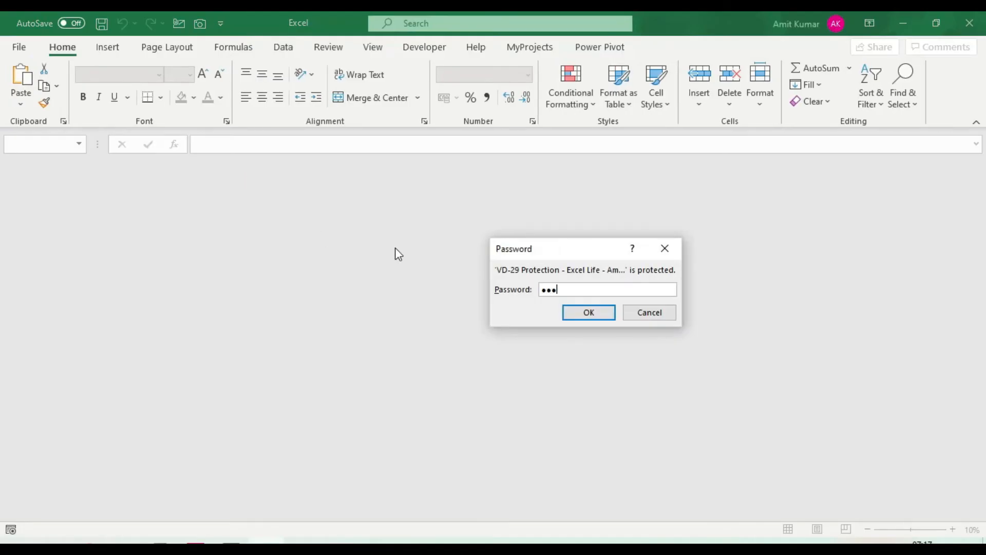
left_click(608, 319)
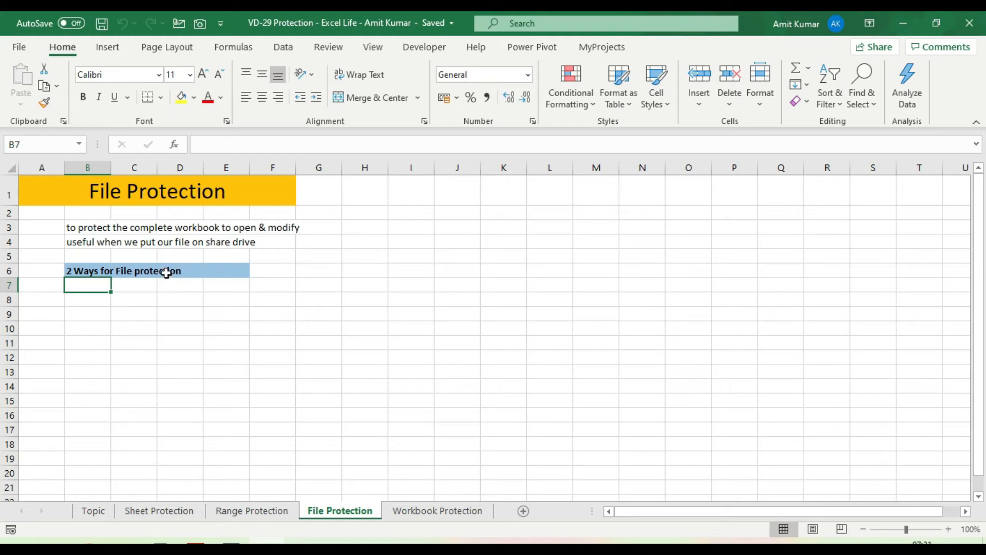
Clear the password in Encrypt with Password so the workbook is no longer encrypted, then return to the sheet.
left_click(19, 47)
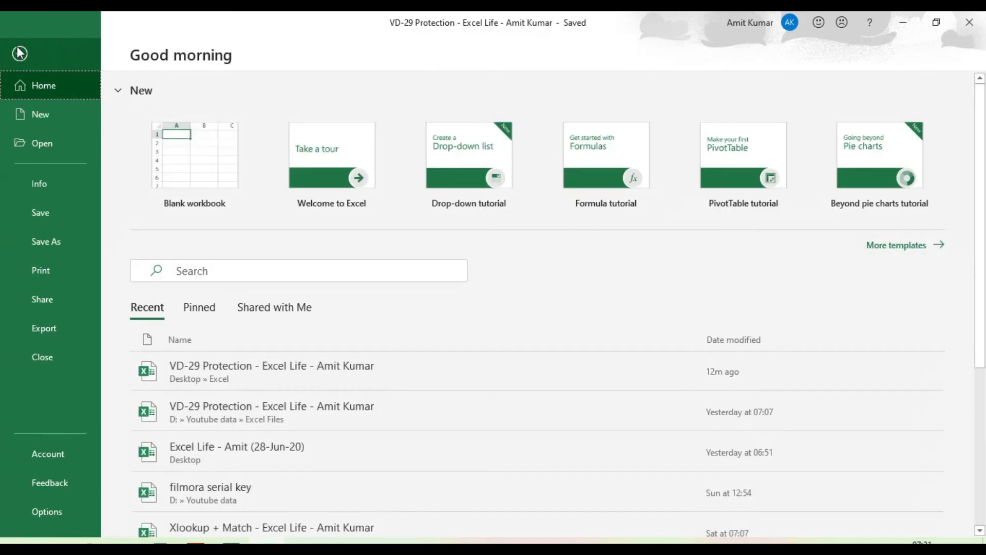
left_click(57, 180)
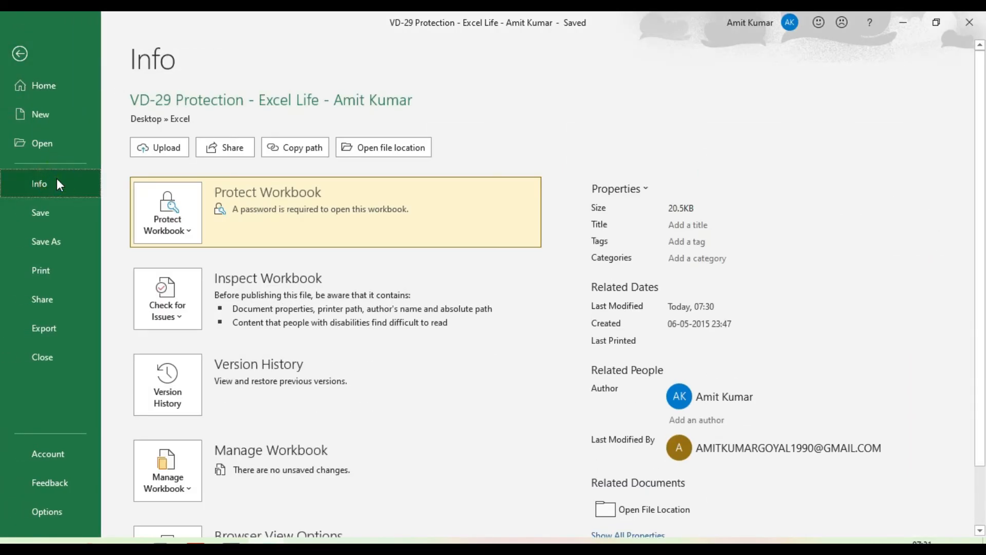
left_click(195, 236)
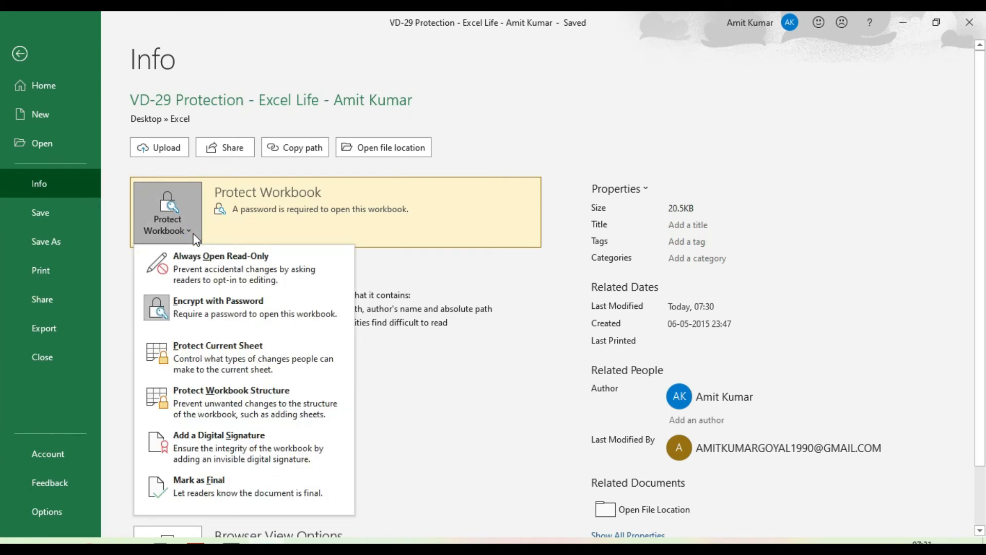
left_click(216, 308)
type("123")
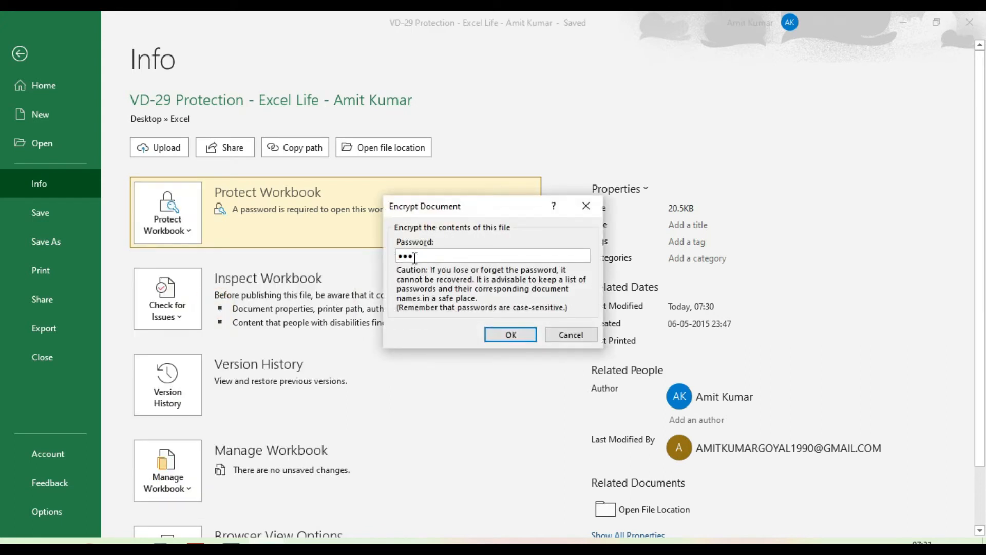
left_click_drag(434, 256, 392, 254)
left_click(513, 335)
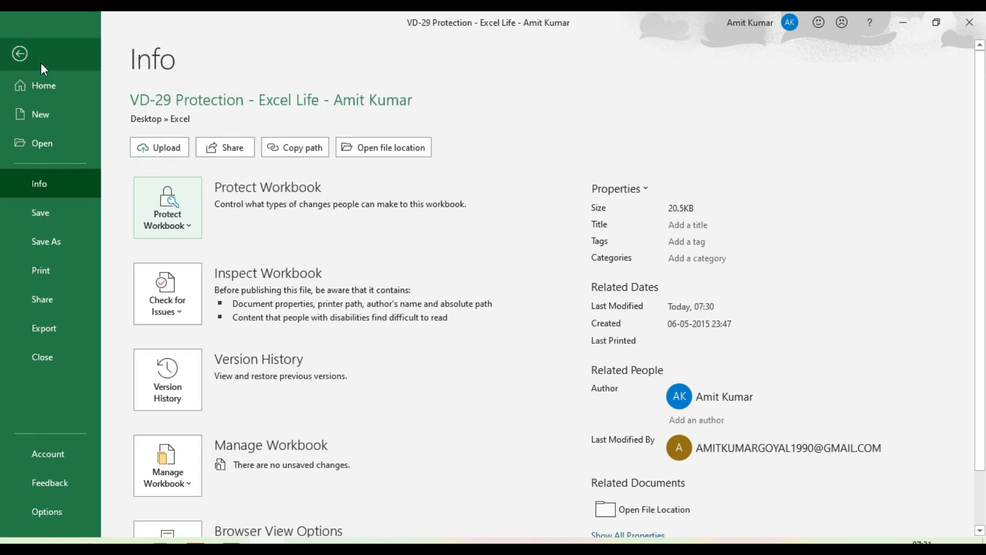
left_click(23, 56)
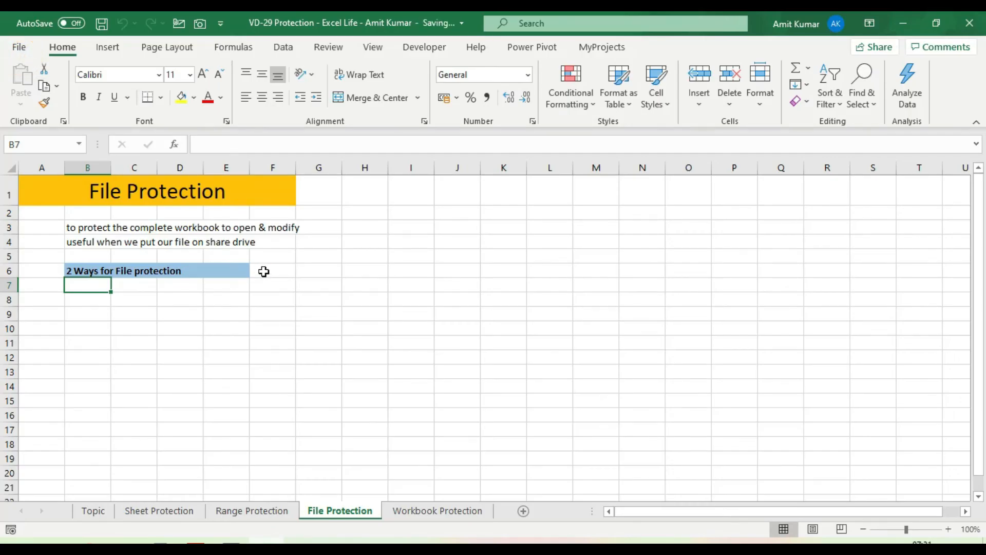
Close Excel, reopen the workbook file, and bring up the Review tab.
left_click(971, 24)
double_click(247, 175)
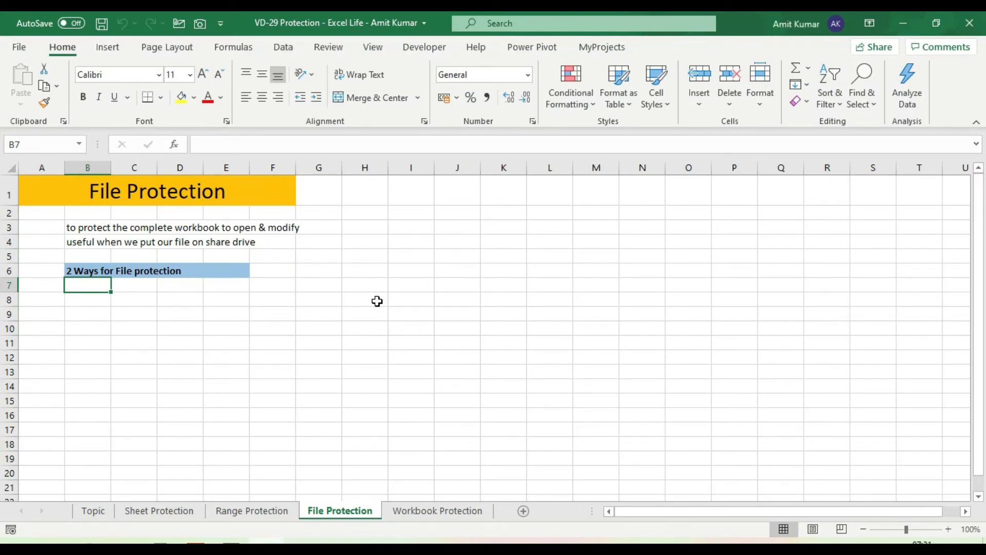
key("alt+r")
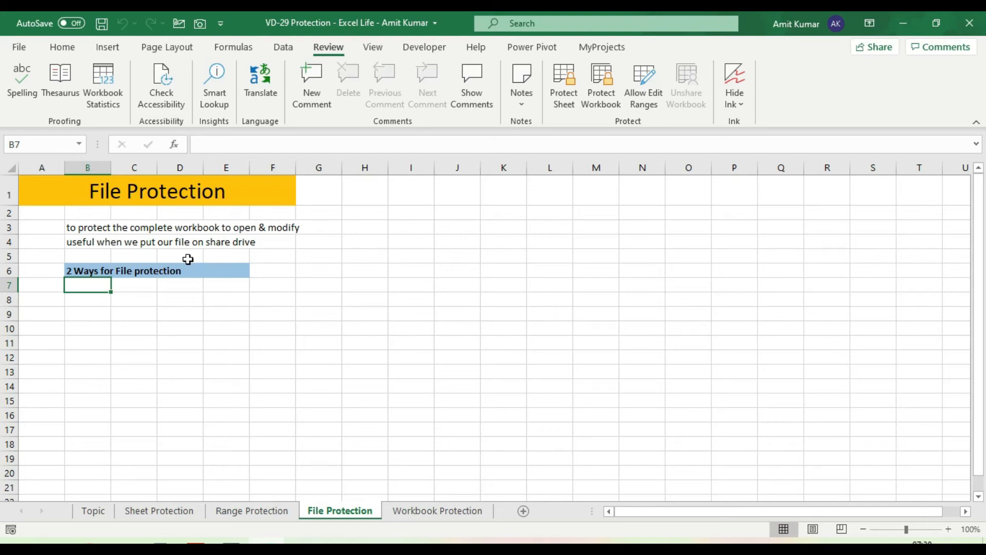
In Save As General Options, set and confirm an open password and a modify password, then save.
key("F12")
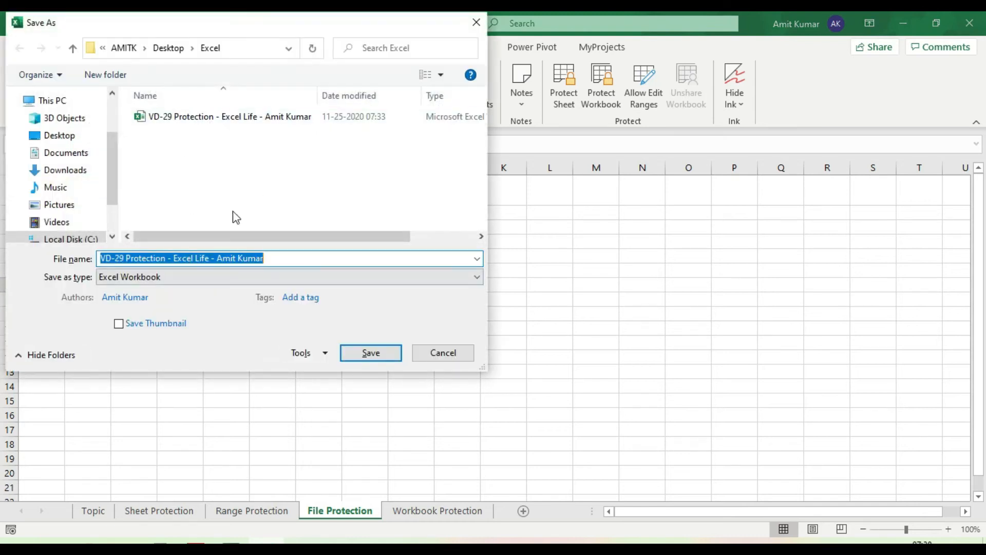
left_click(325, 353)
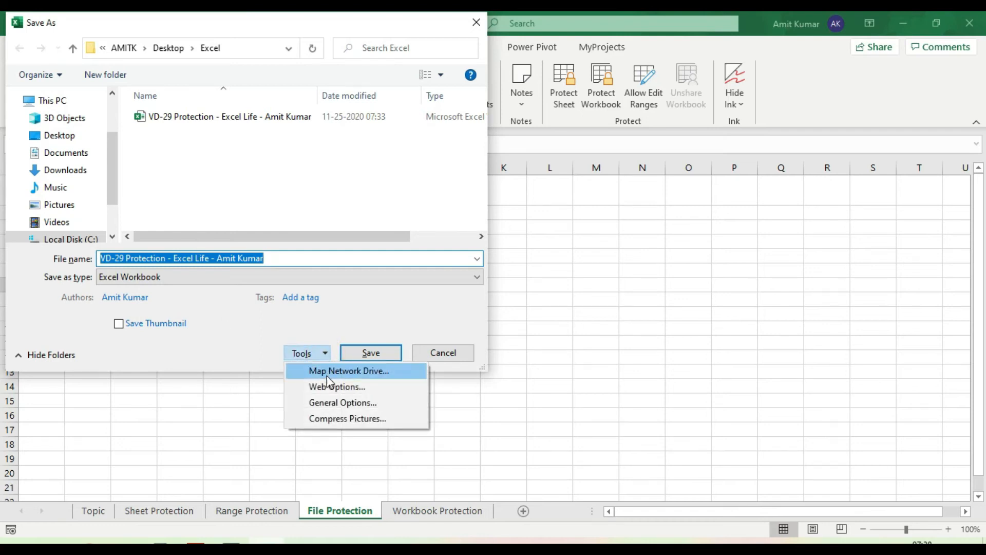
left_click(366, 403)
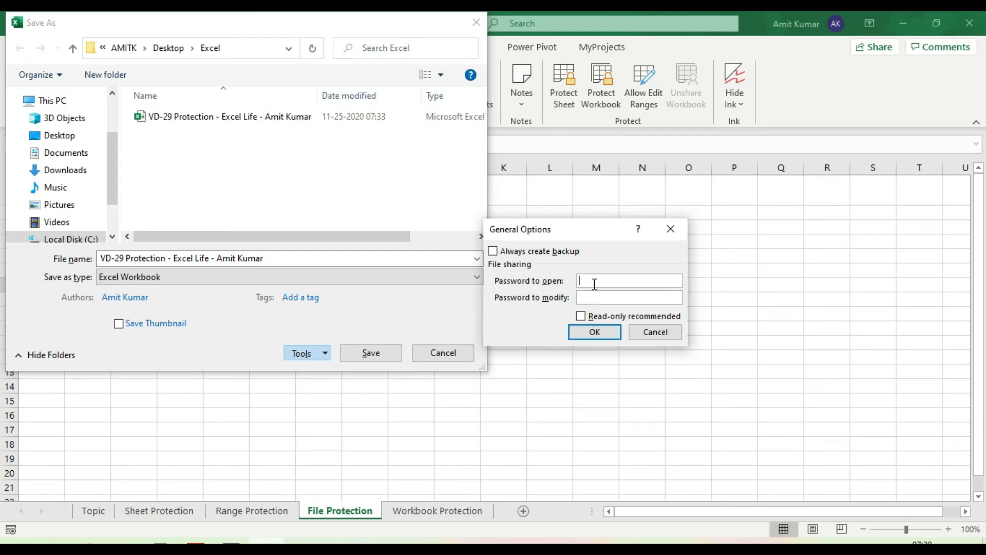
type("123")
left_click(593, 298)
type("1234")
left_click(597, 334)
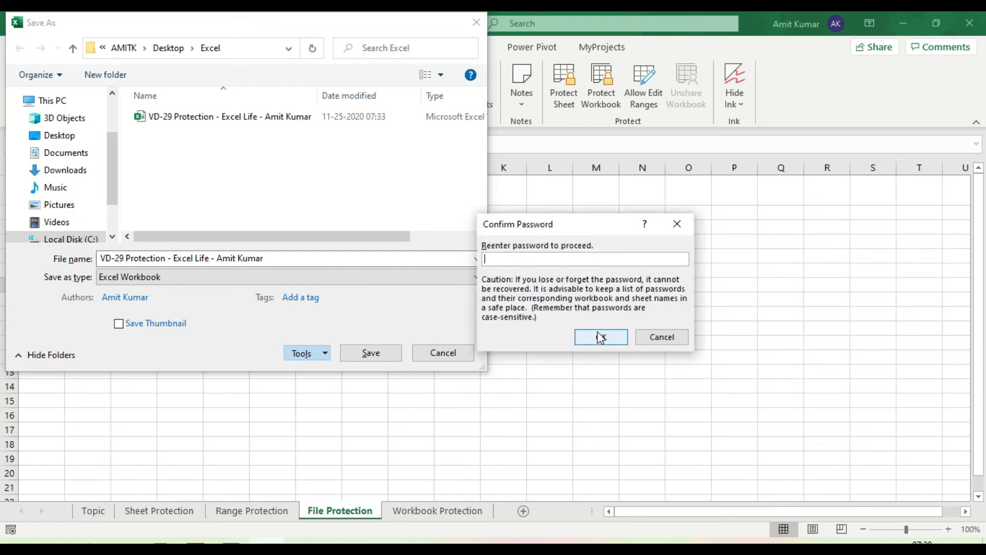
type("123")
left_click(603, 341)
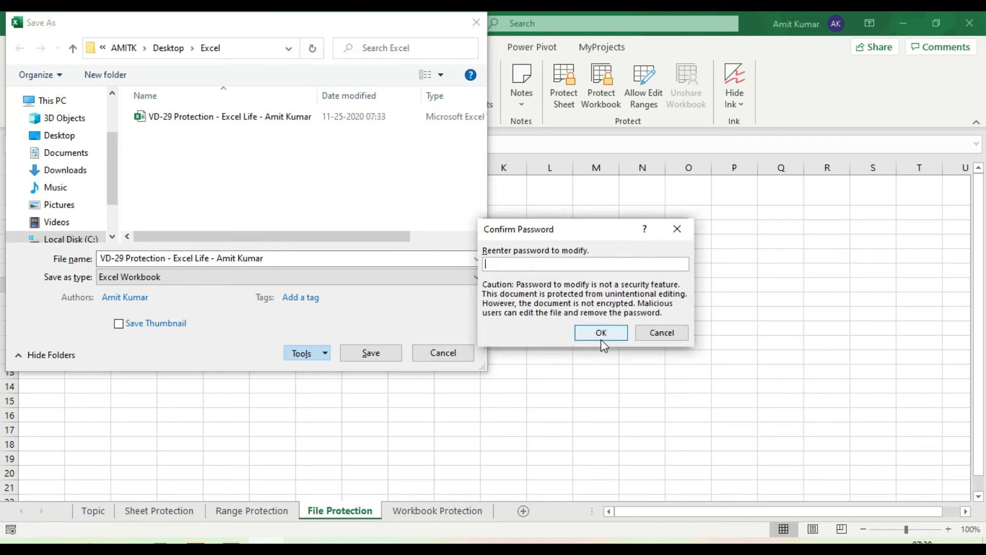
type("123")
left_click(601, 333)
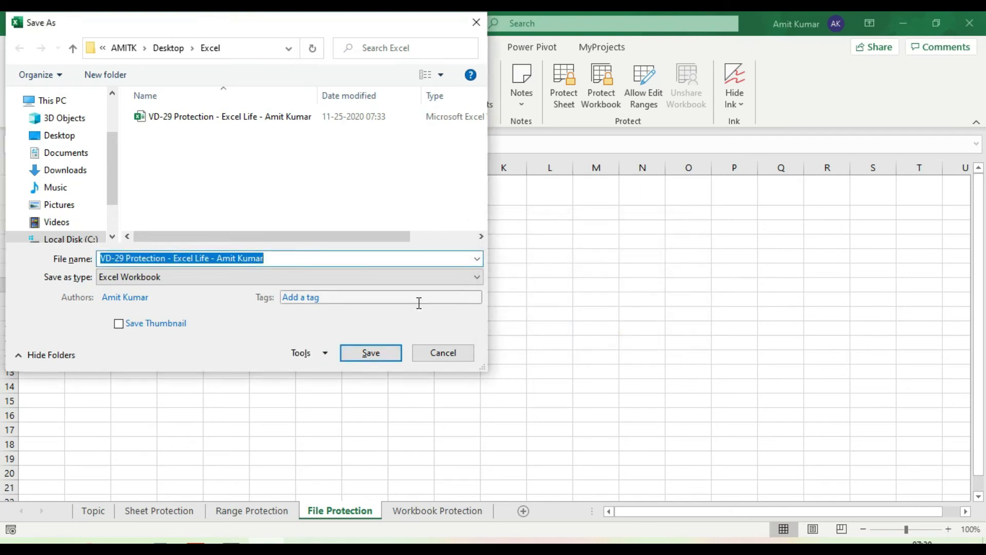
left_click(371, 358)
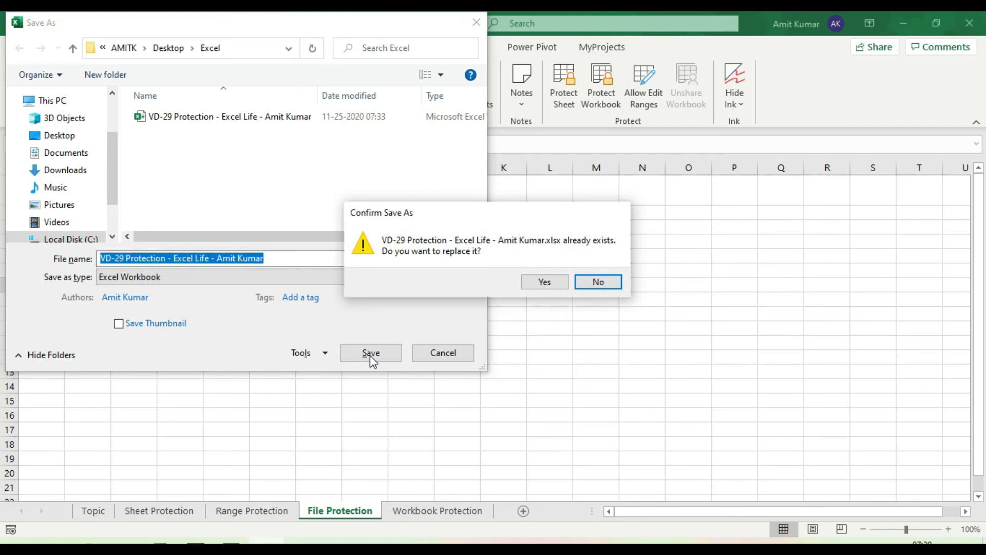
Replace the existing file, close Excel, and reopen the workbook entering its open password.
left_click(544, 283)
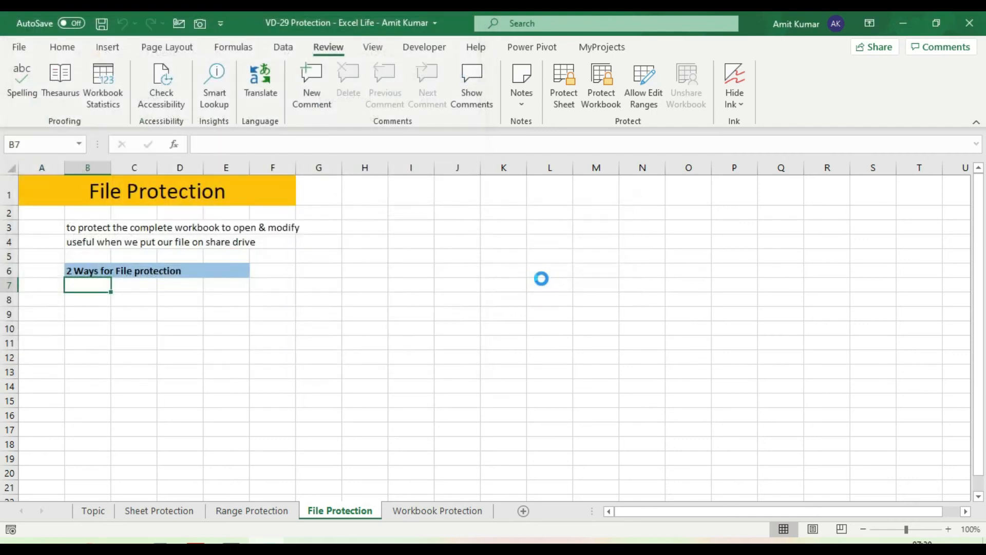
left_click(978, 24)
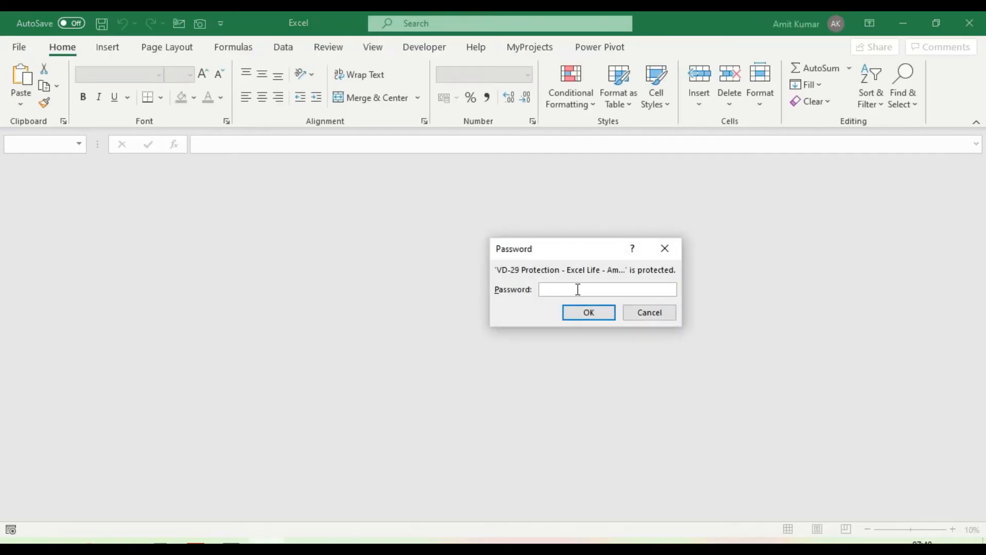
type("23")
left_click(604, 312)
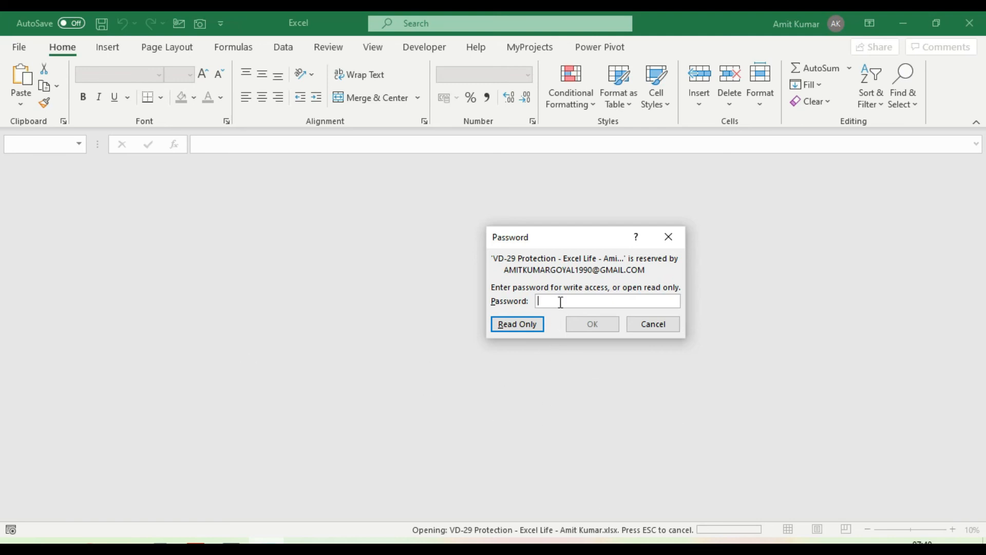
Enter the modify password for write access and type 'asd' into cell G6.
type("1234")
left_click(596, 325)
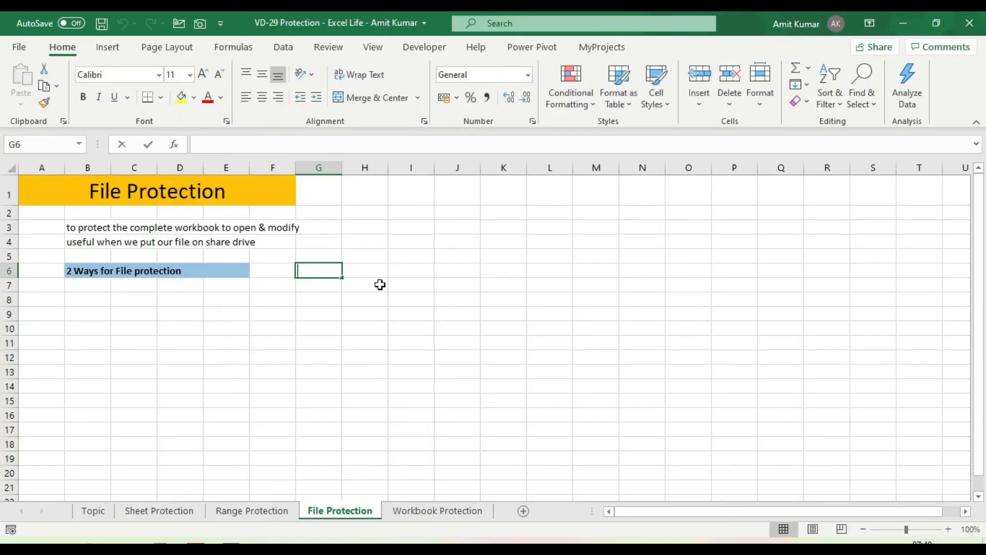
type("asd")
left_click(380, 284)
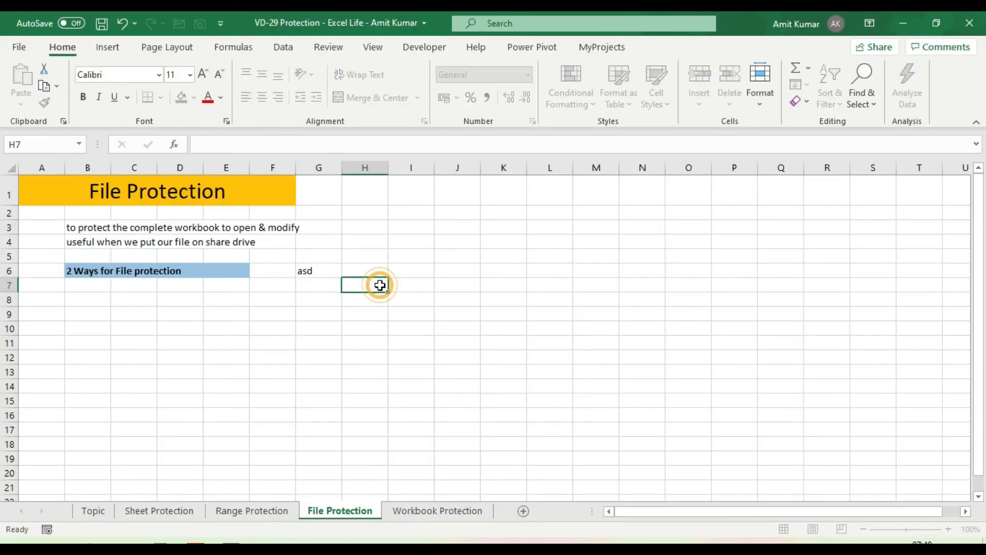
left_click(319, 275)
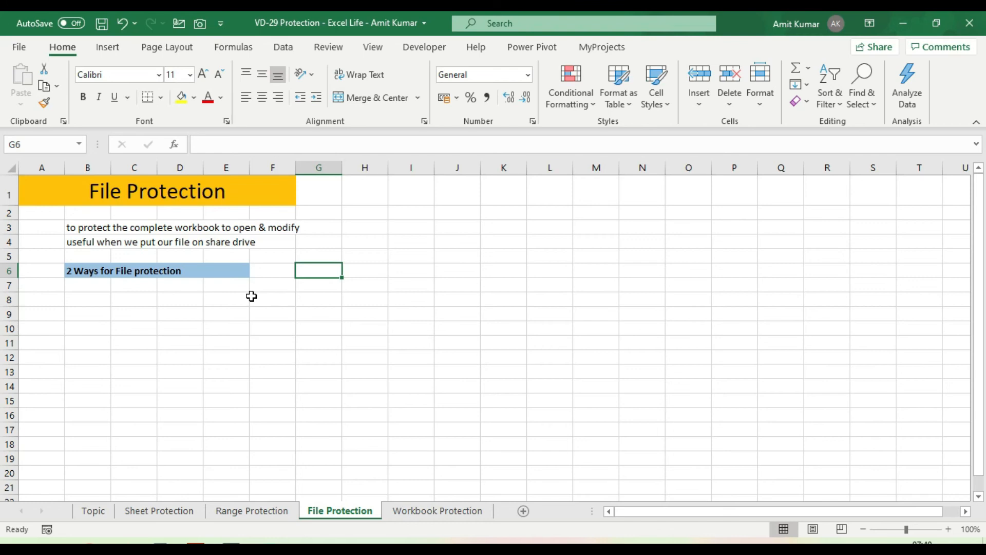
Clear both open and modify passwords in Save As General Options and save over the existing file.
key("F12")
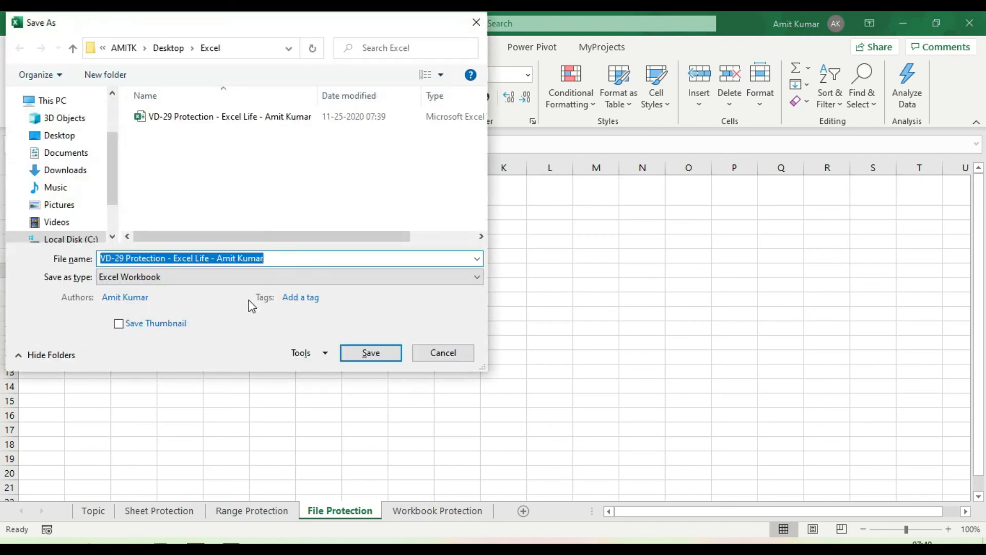
left_click(318, 355)
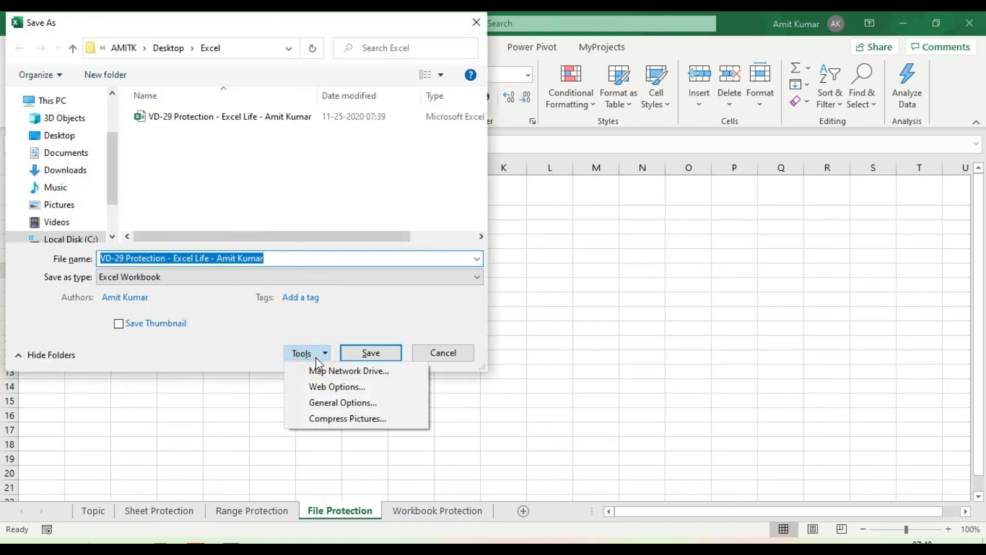
left_click(338, 404)
left_click_drag(629, 283, 561, 281)
key("BackSpace")
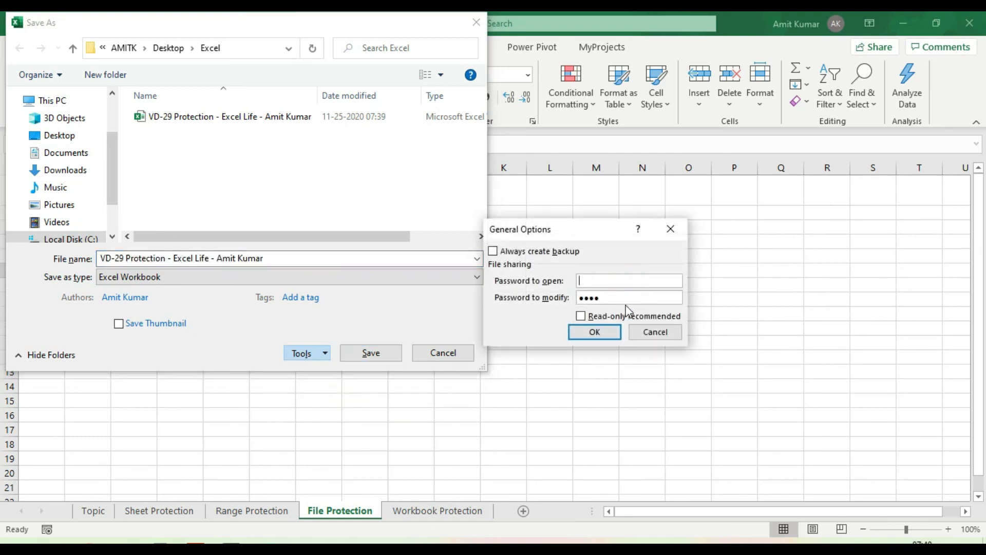
left_click_drag(621, 298, 560, 298)
key("BackSpace")
left_click(599, 336)
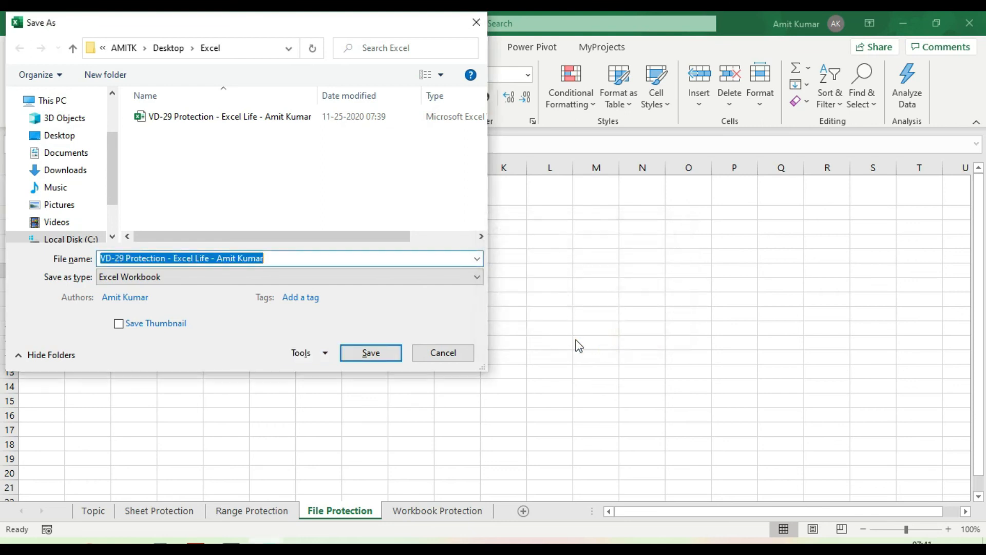
key("Return")
left_click(534, 286)
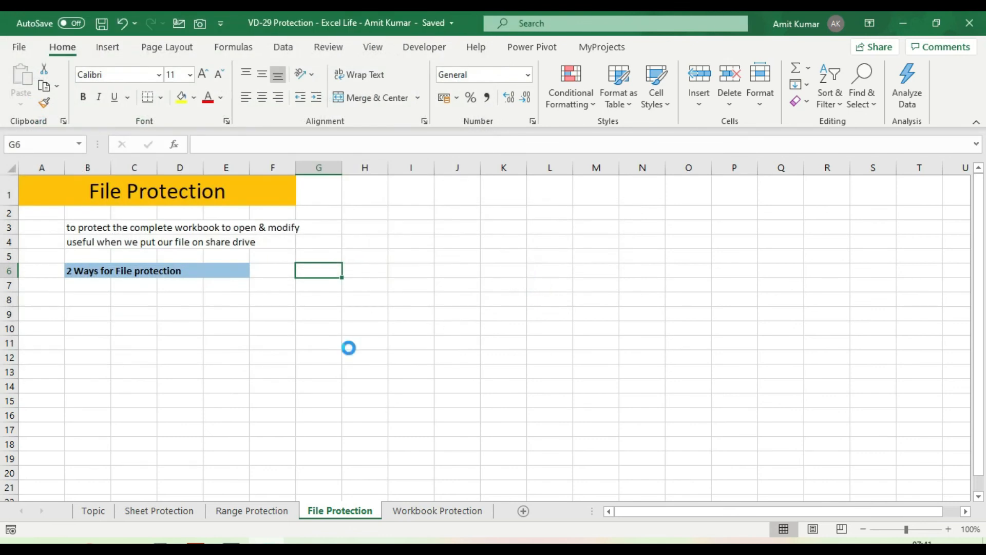
Close Excel, reopen the workbook without a password, and show the Workbook Protection sheet.
left_click(968, 23)
double_click(254, 172)
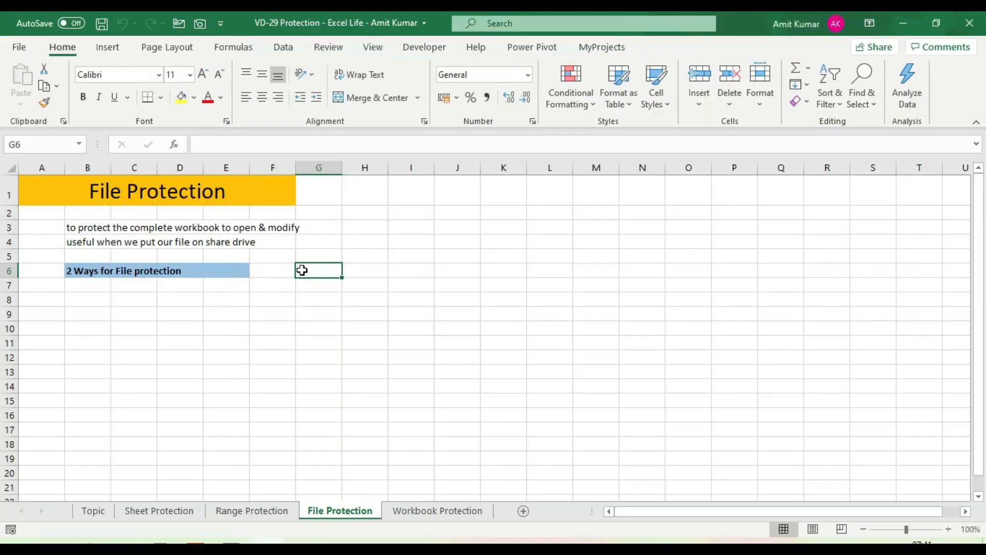
key("Return")
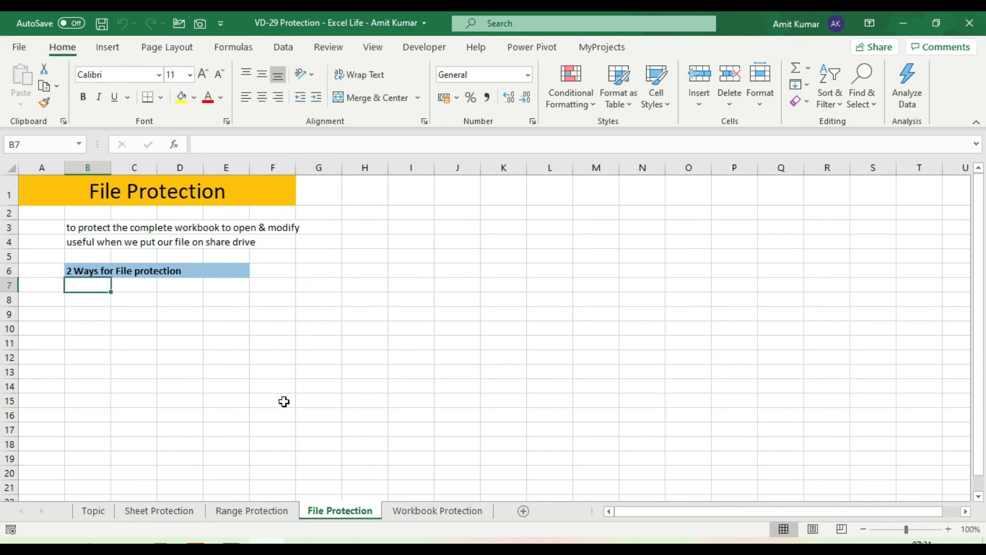
left_click(438, 511)
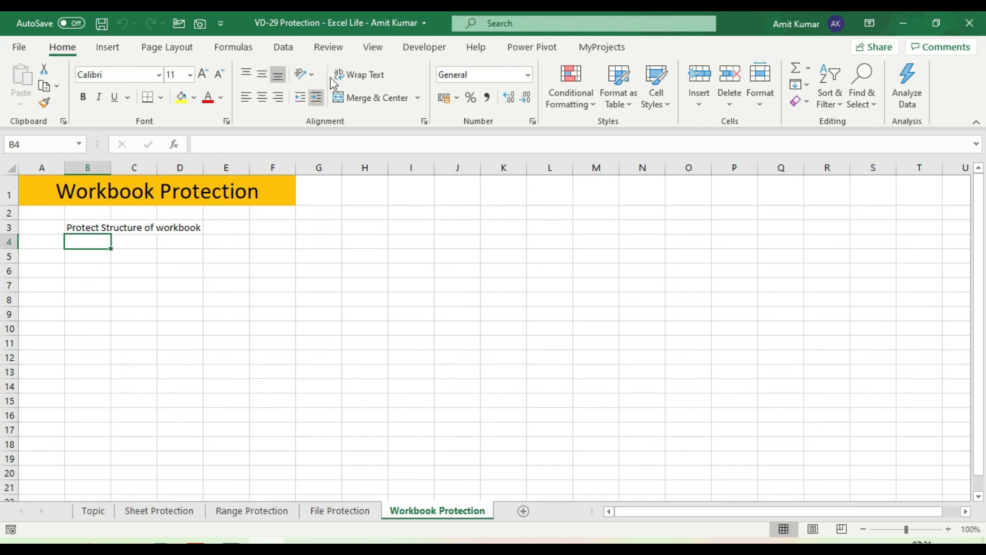
Protect the workbook structure from the Review tab with a password, entered and confirmed.
left_click(331, 50)
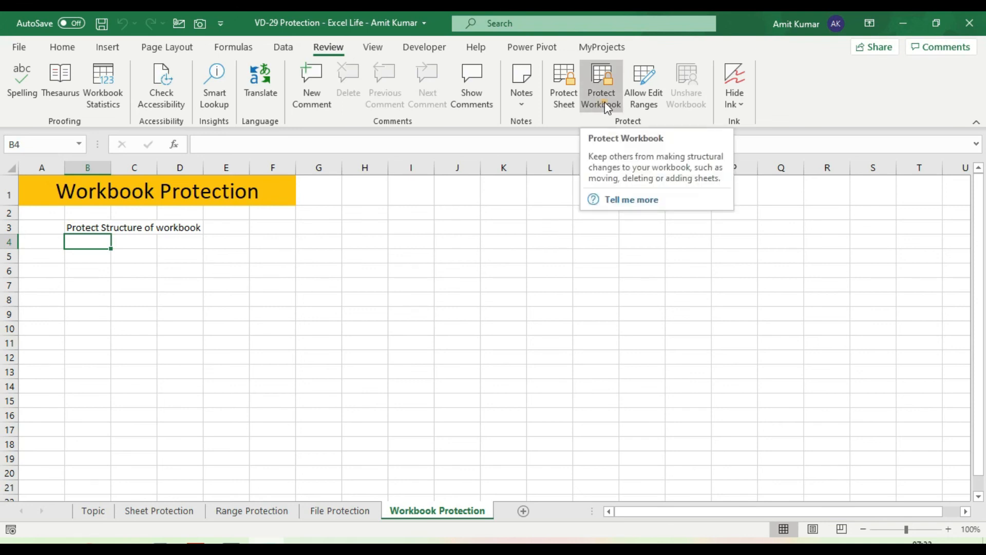
left_click(606, 102)
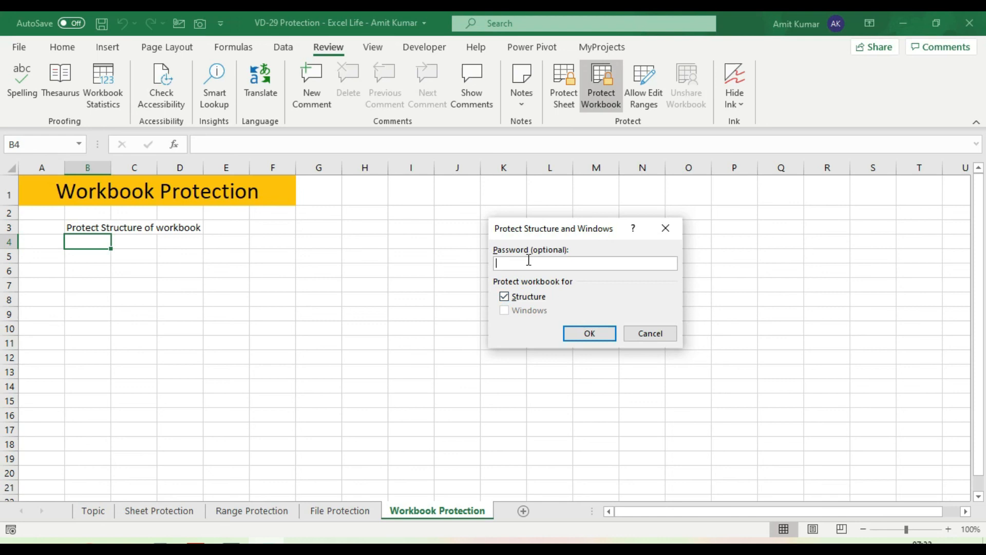
type("3")
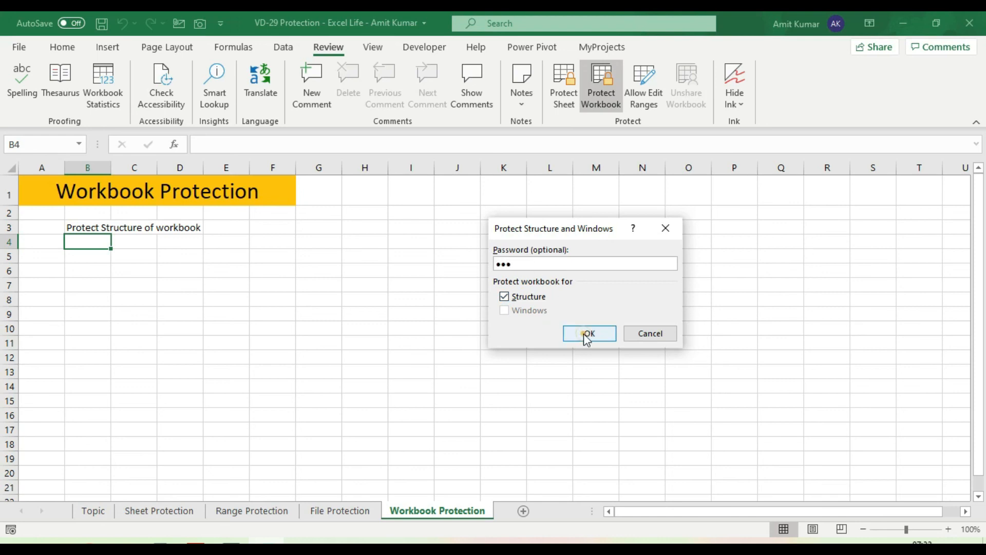
left_click(586, 335)
type("123")
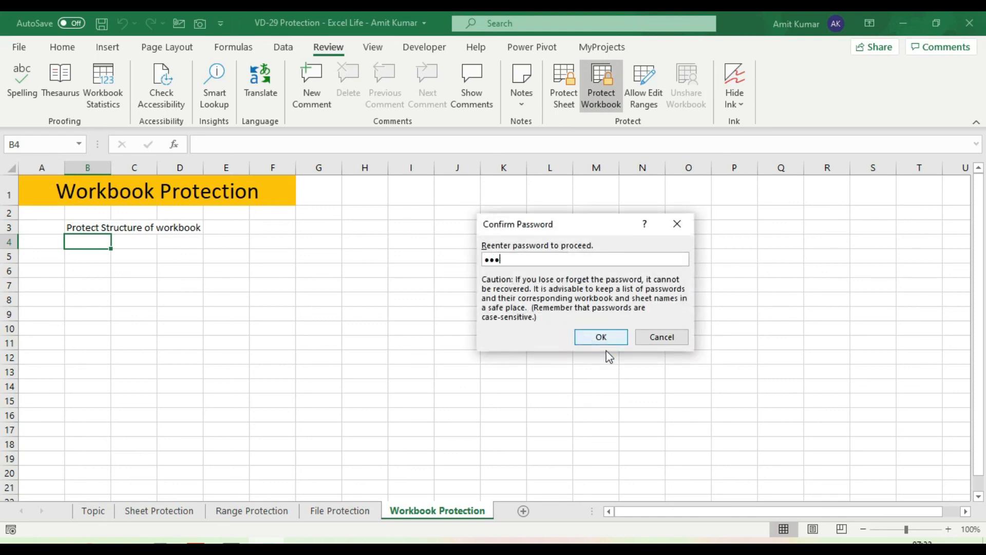
left_click(611, 337)
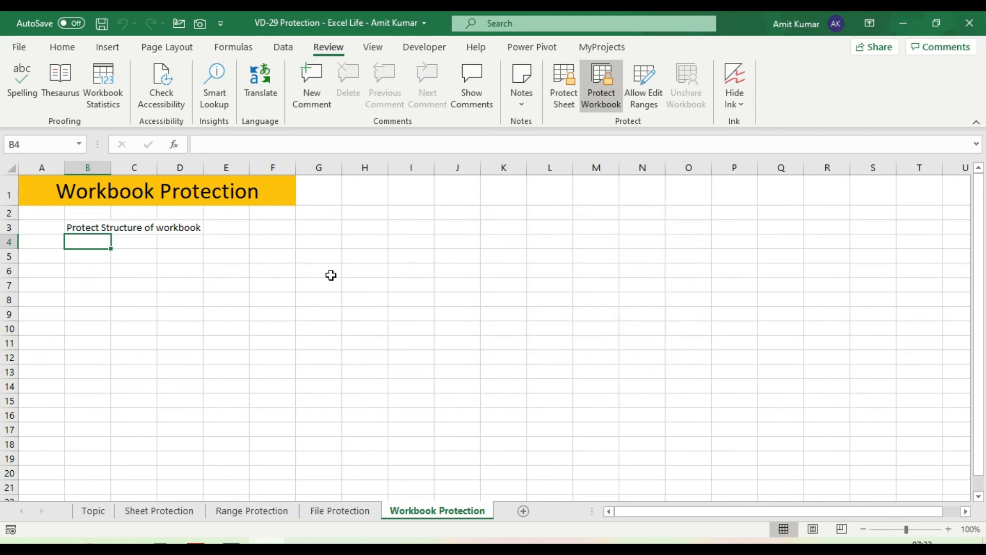
After a blocked attempt to add a sheet, unprotect the workbook structure with its password and save.
left_click(523, 512)
left_click(359, 299)
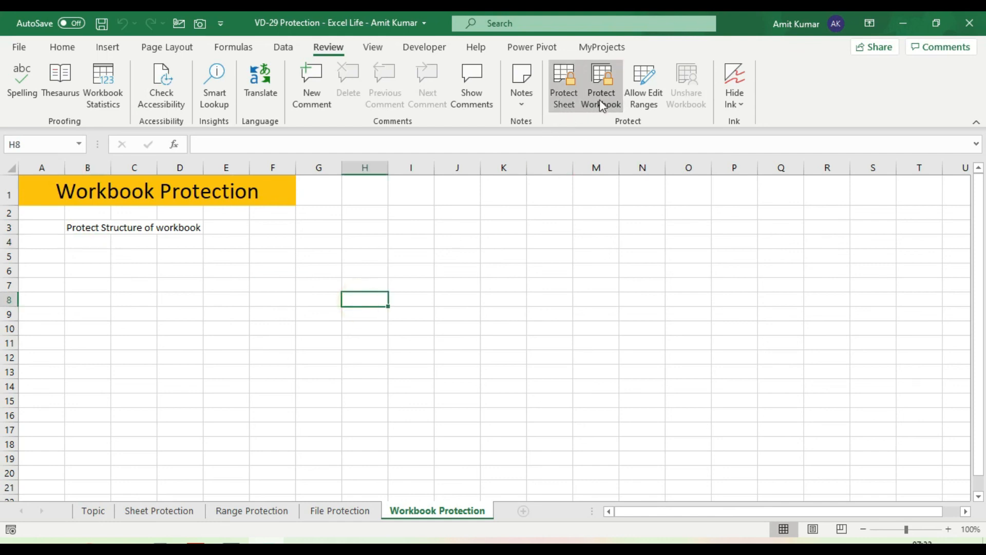
left_click(605, 95)
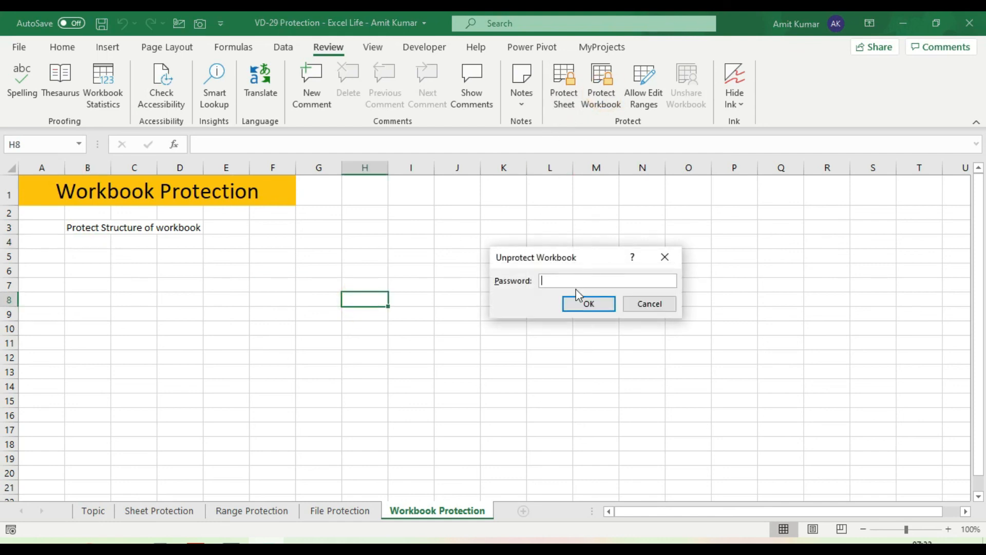
left_click(589, 304)
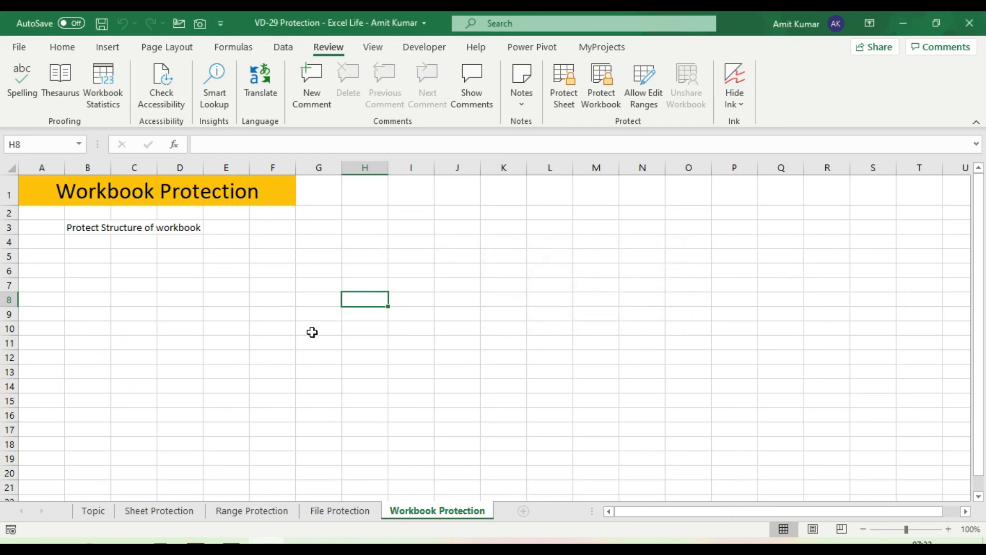
key("ctrl+s")
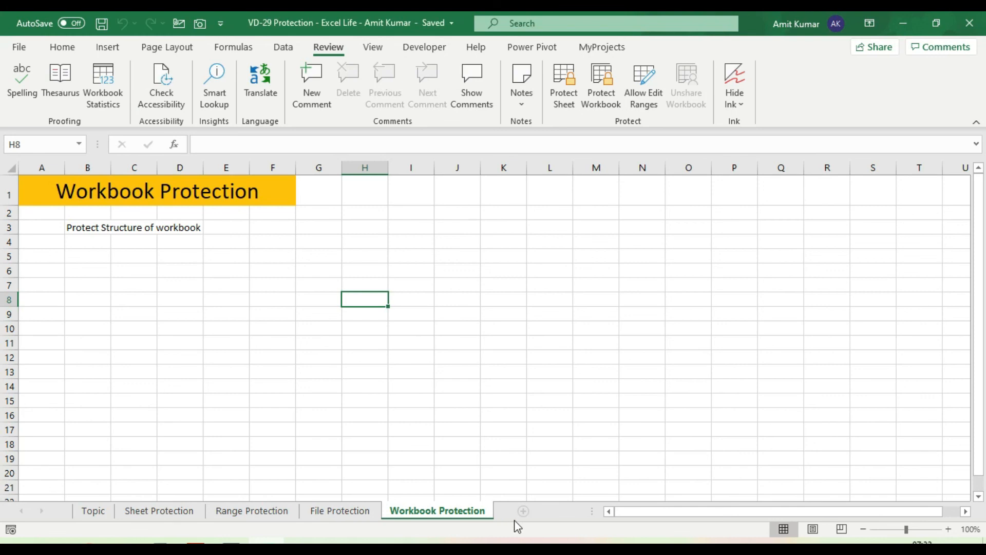
Add a new Sheet1, then go to the Sheet Protection sheet and select B3:B7.
left_click(523, 512)
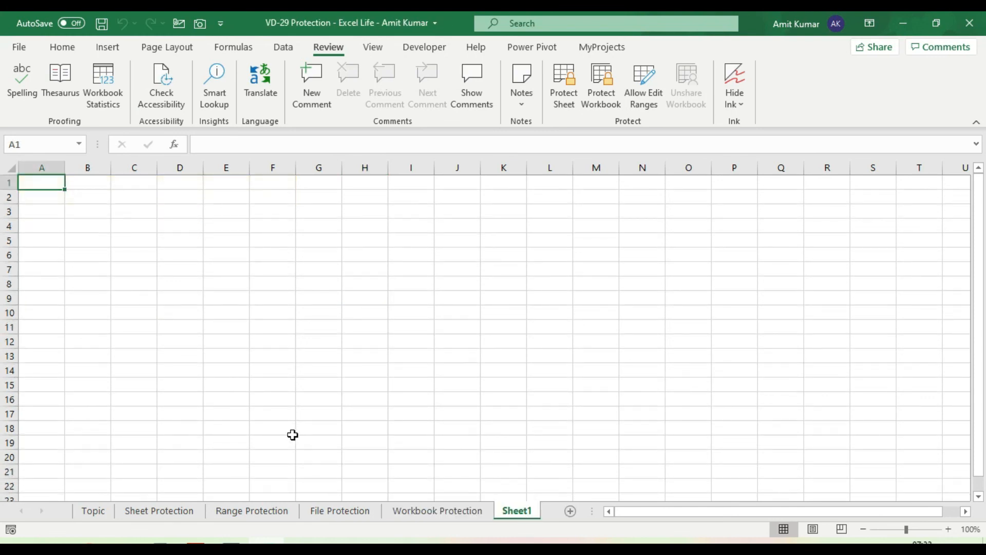
left_click(464, 511)
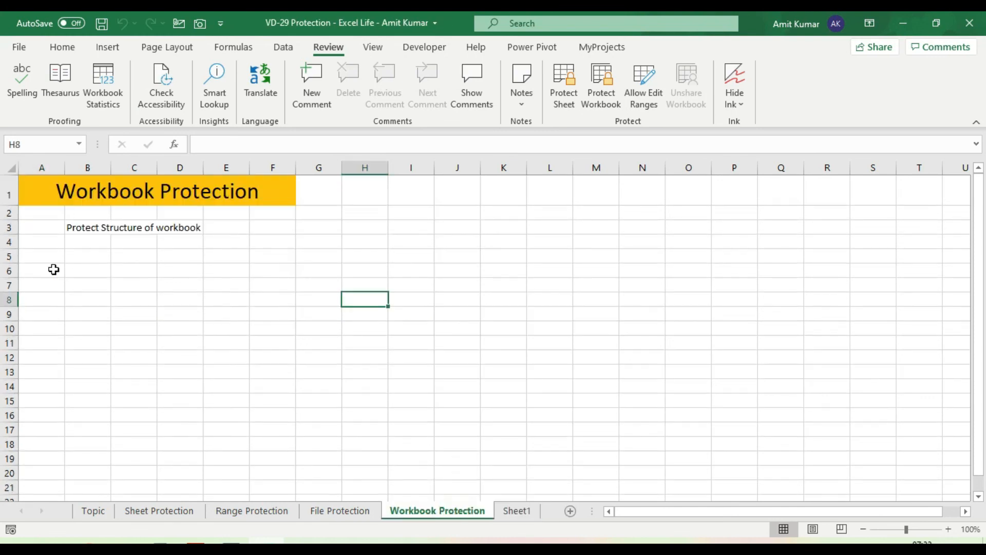
left_click(159, 511)
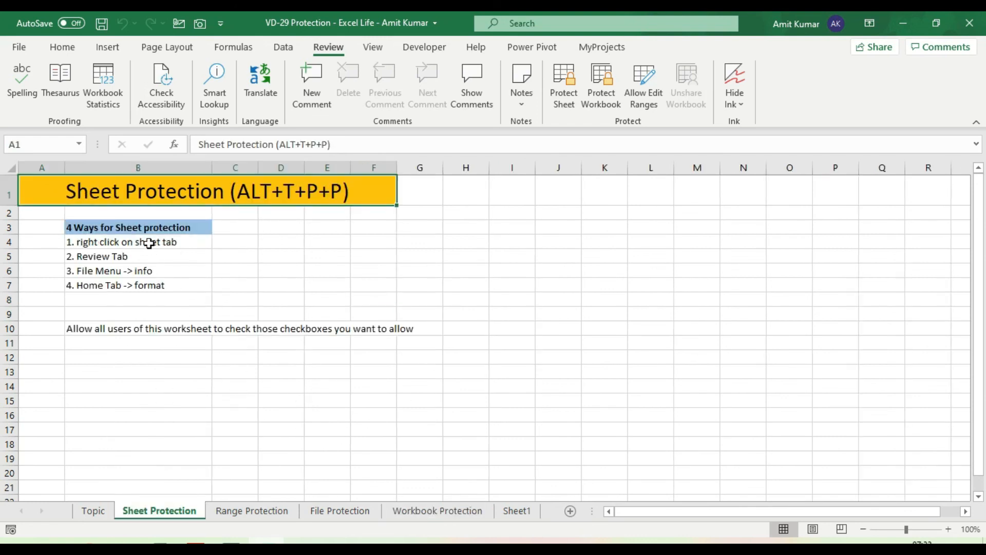
left_click(177, 230)
left_click_drag(178, 245, 187, 282)
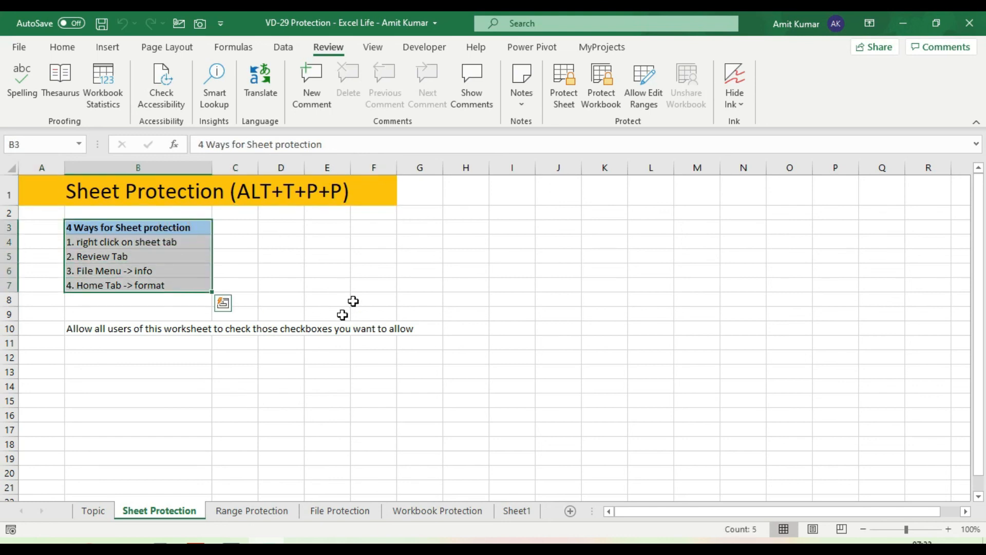